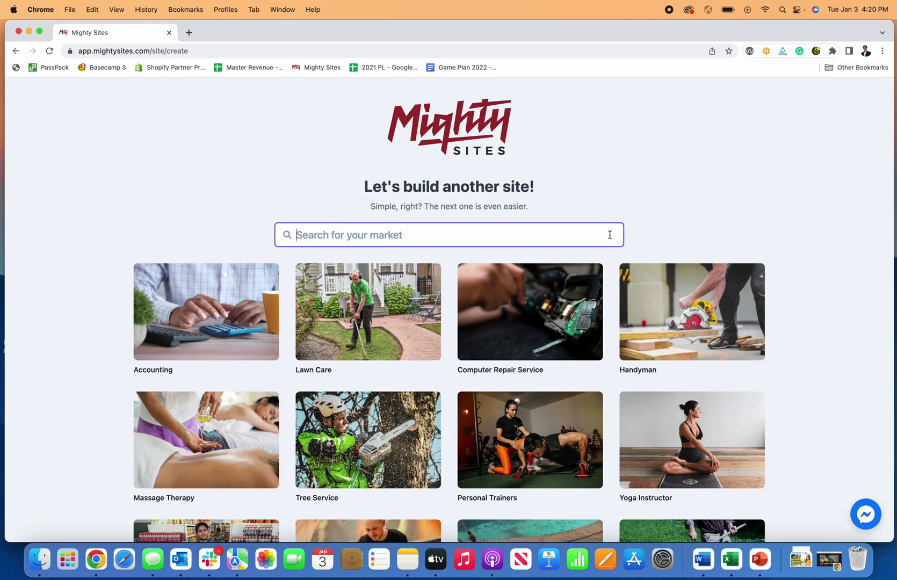
Search the market templates for 'car' and scroll through the nine matching templates.
scroll(607, 236, down, 5)
scroll(607, 236, up, 6)
scroll(609, 239, down, 3)
scroll(340, 116, up, 3)
text(car)
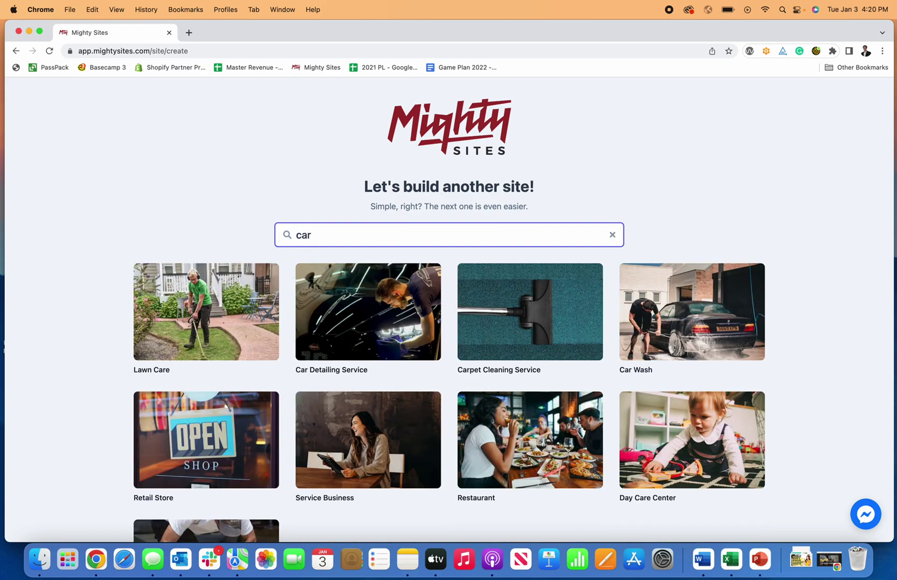
scroll(481, 181, down, 2)
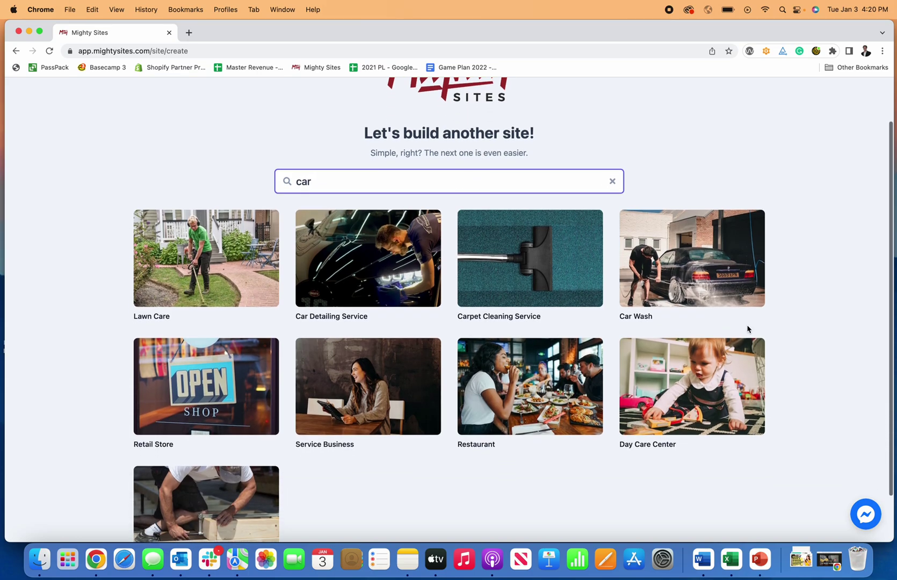
scroll(389, 291, down, 2)
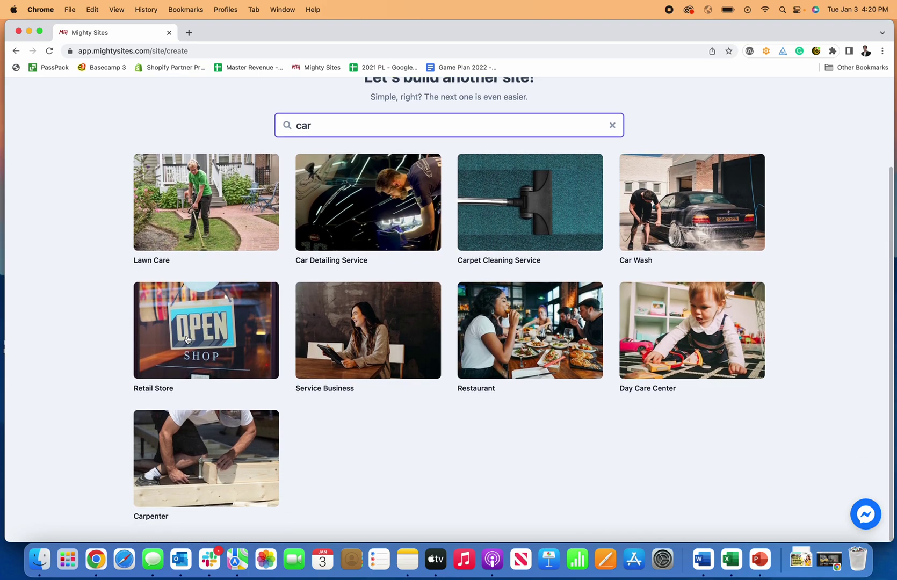
Start a Car Wash site with the company name, city Denver, state CO and business type Service.
click(688, 229)
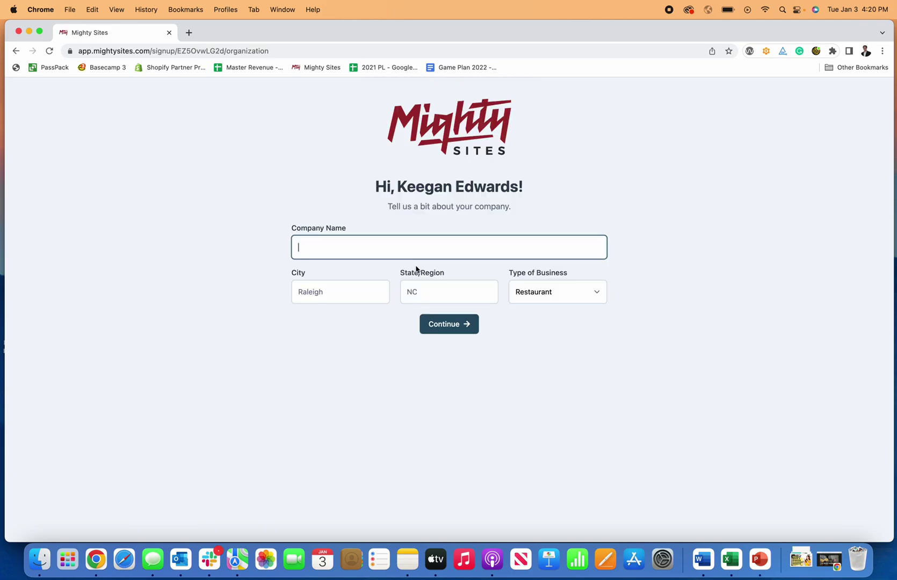
text(Keegan's Car Wash)
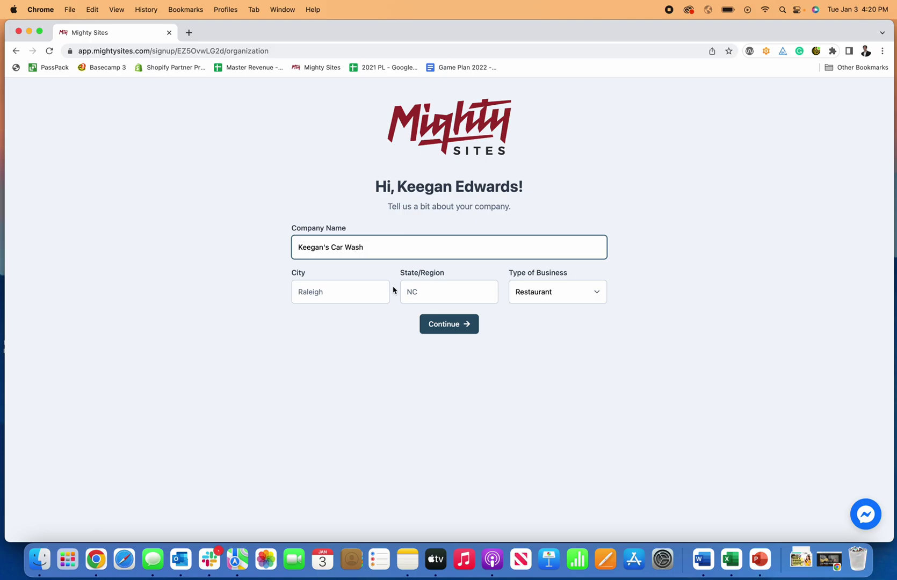
click(384, 300)
text(Denver)
click(407, 291)
click(574, 301)
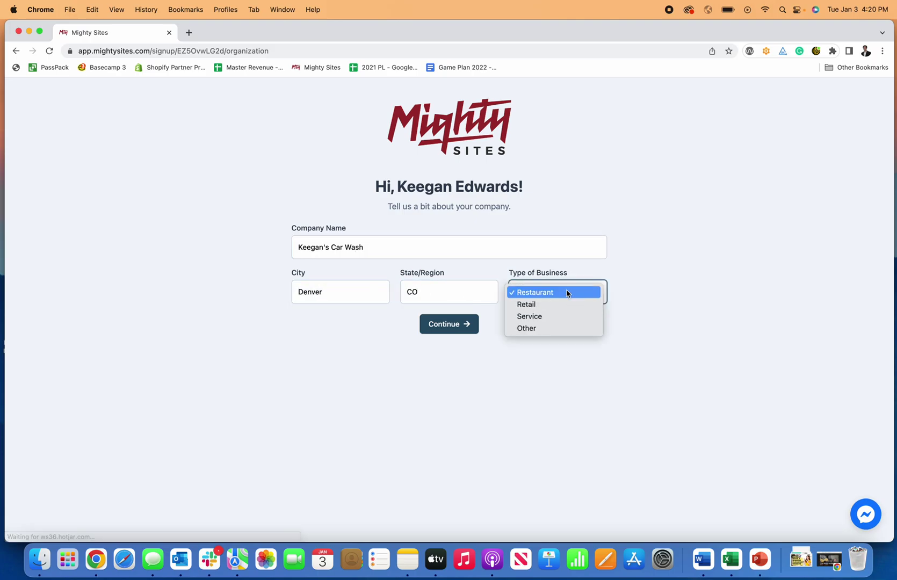
click(535, 318)
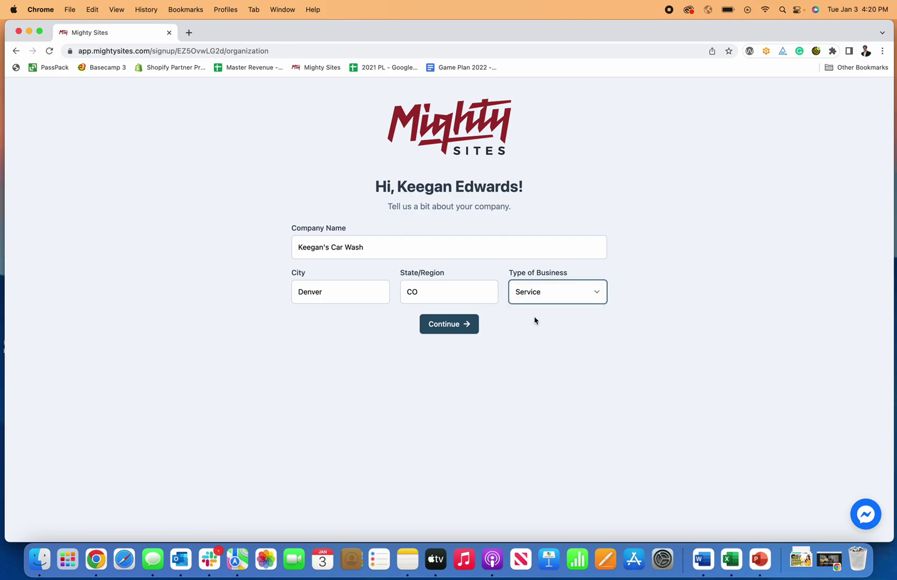
click(468, 329)
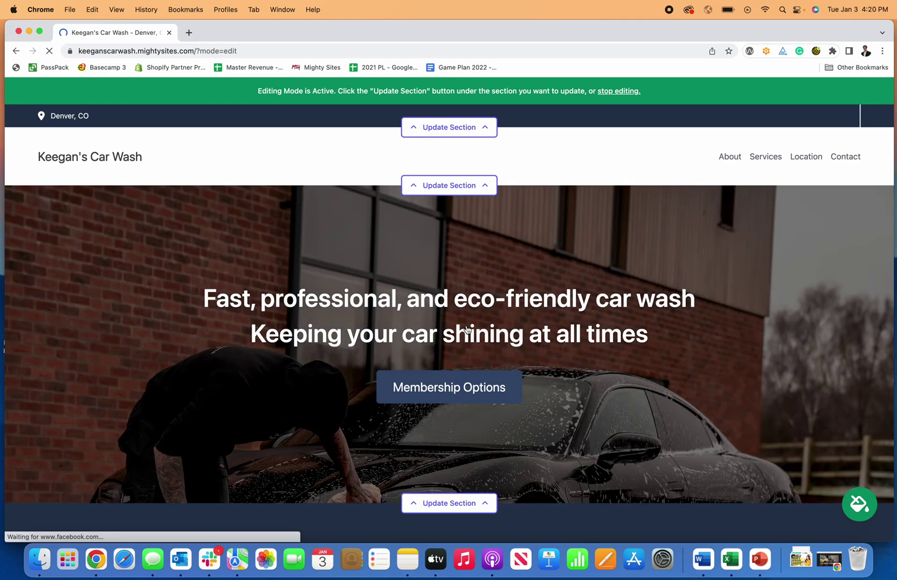
Scroll through every section of the generated car wash site and back to the top.
scroll(478, 329, down, 10)
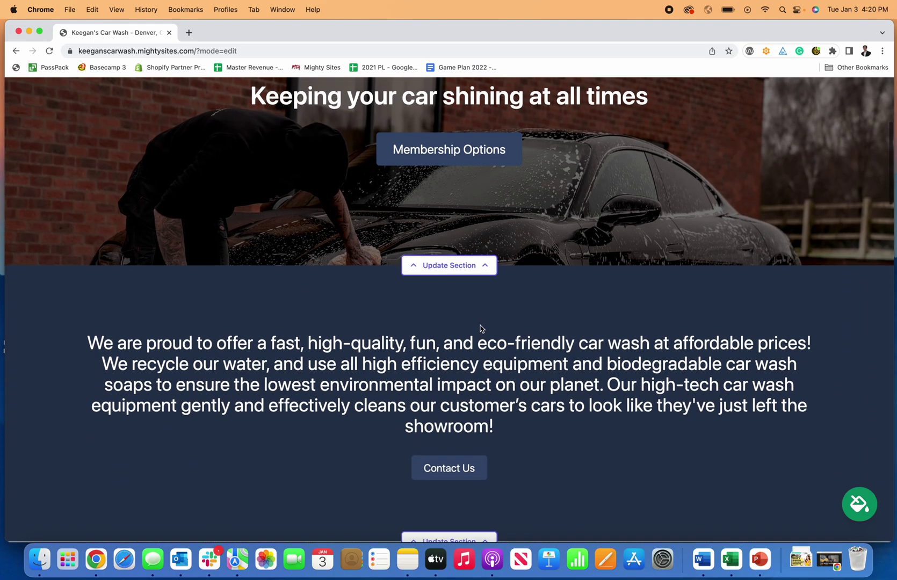
scroll(481, 325, down, 15)
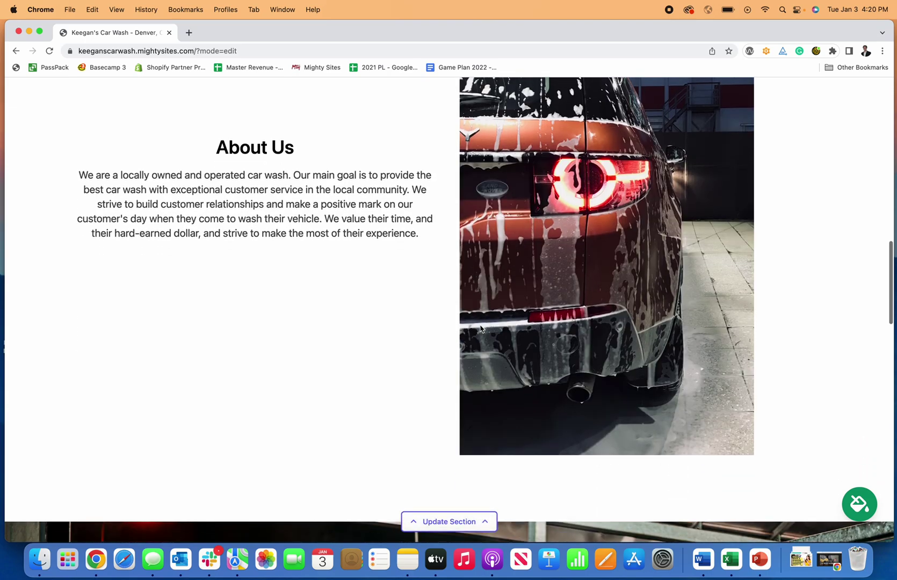
scroll(480, 329, down, 15)
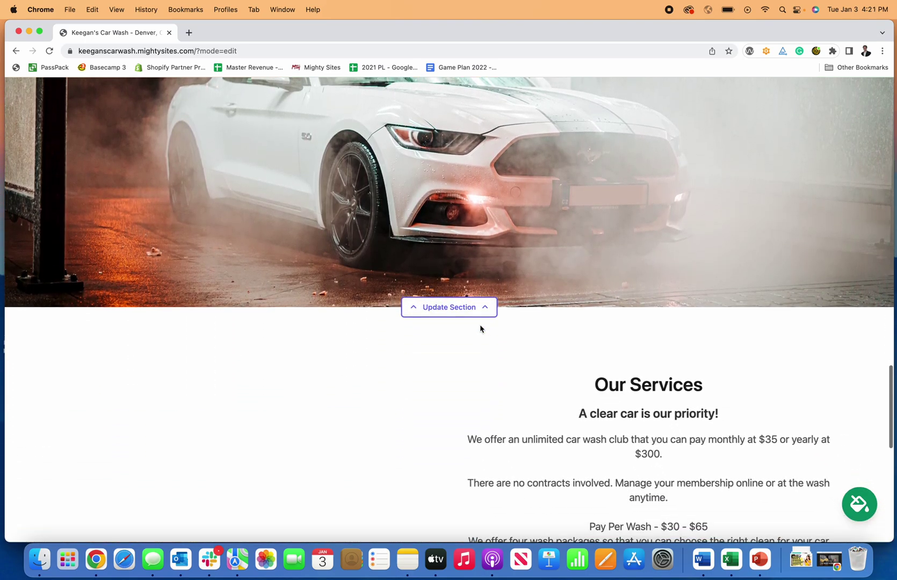
scroll(480, 329, down, 8)
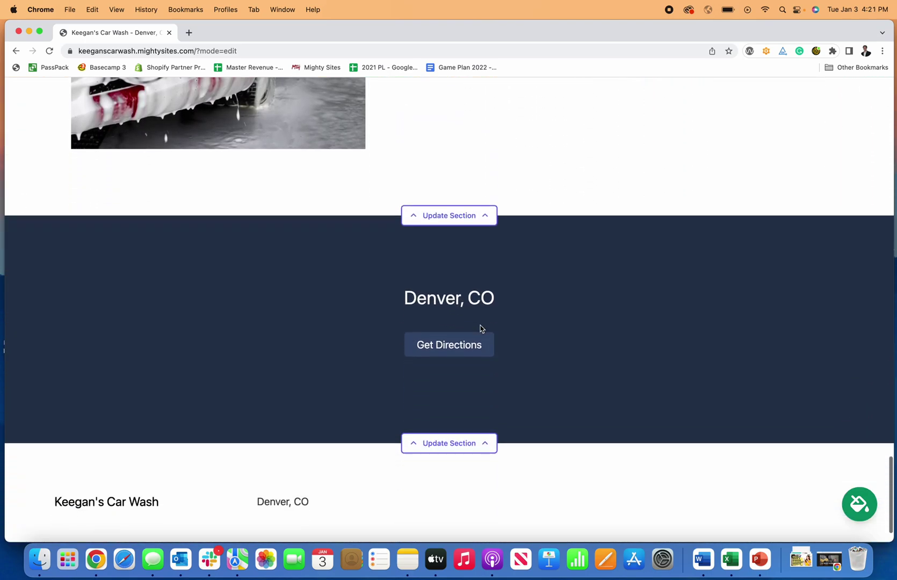
scroll(480, 329, up, 7)
scroll(480, 329, down, 7)
scroll(480, 329, up, 12)
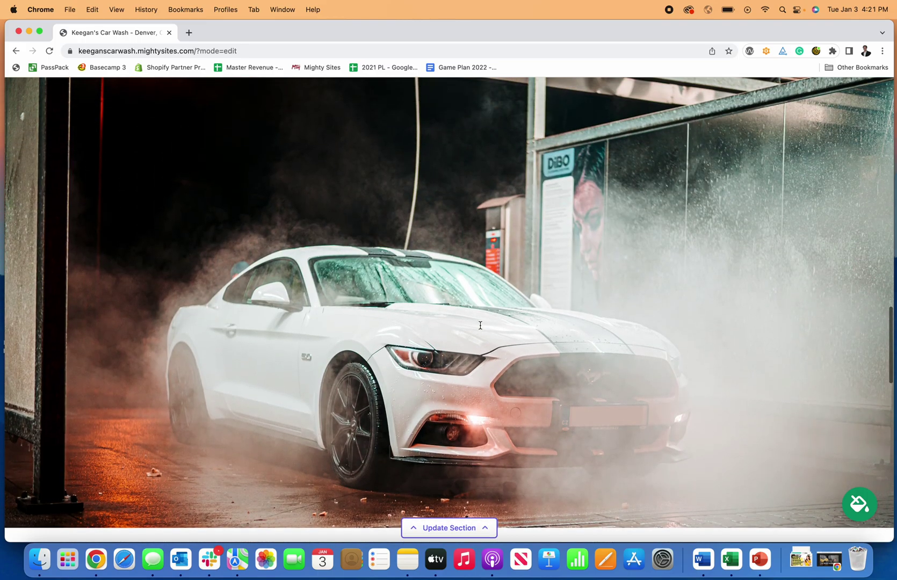
scroll(481, 329, up, 15)
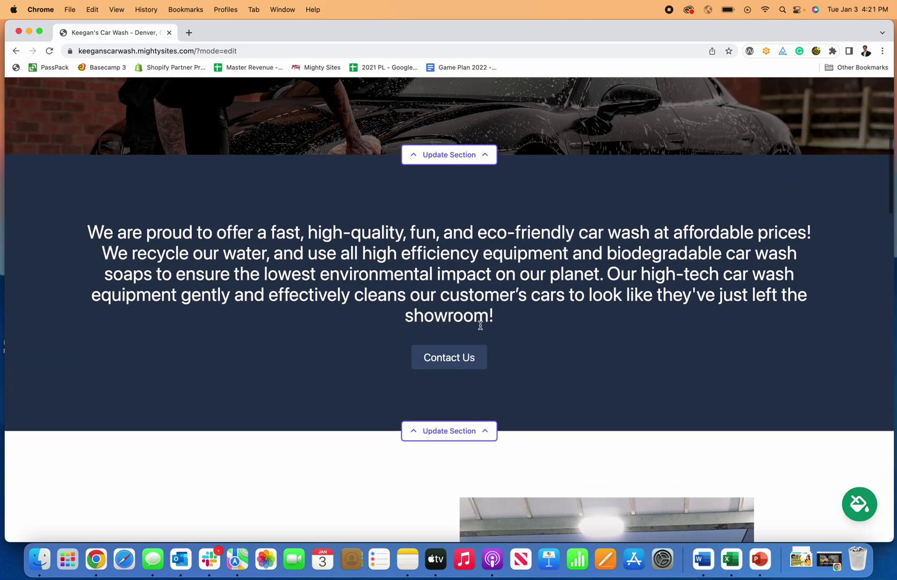
scroll(477, 339, down, 9)
scroll(471, 340, up, 10)
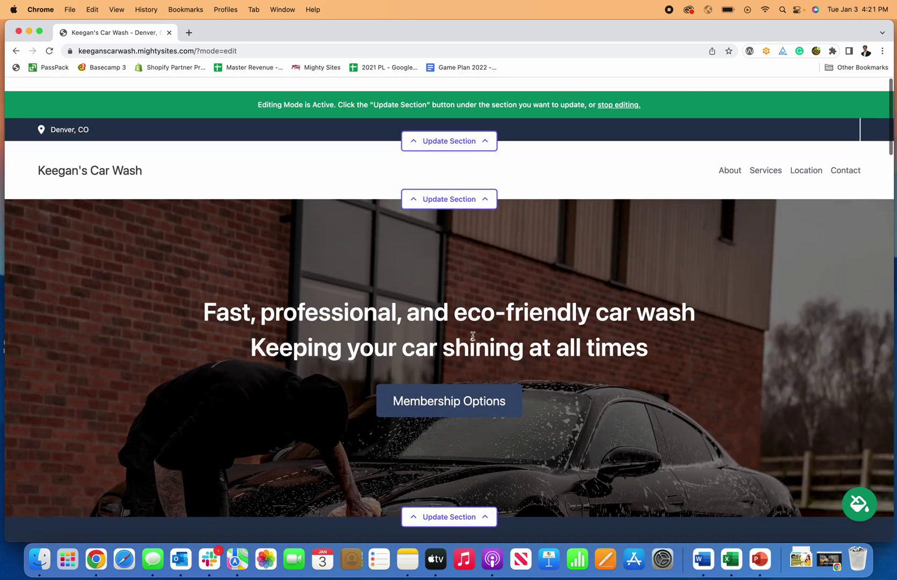
scroll(471, 340, down, 15)
scroll(470, 340, up, 15)
Preview colour themes such as dark green, maroon, pink, beige-brown and navy-light-blue.
click(859, 505)
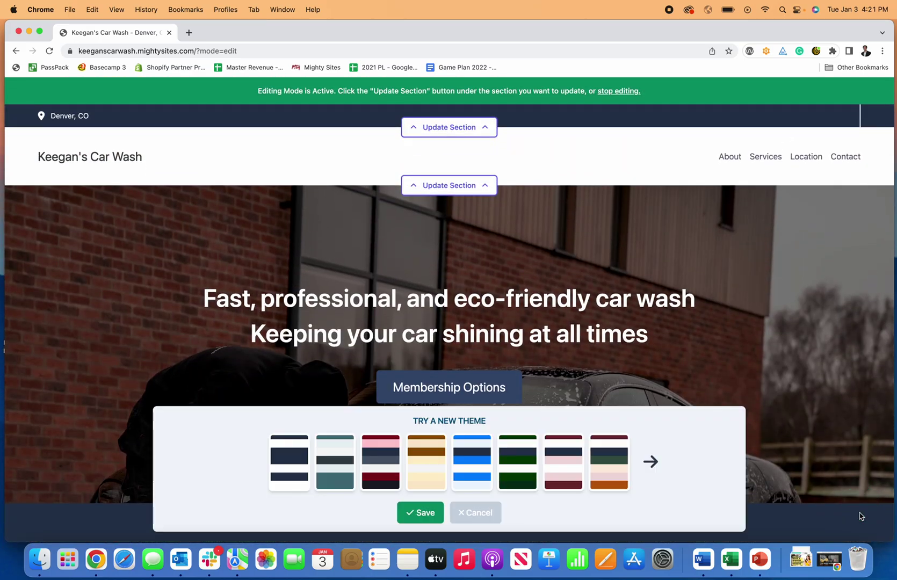
click(527, 453)
scroll(537, 376, down, 10)
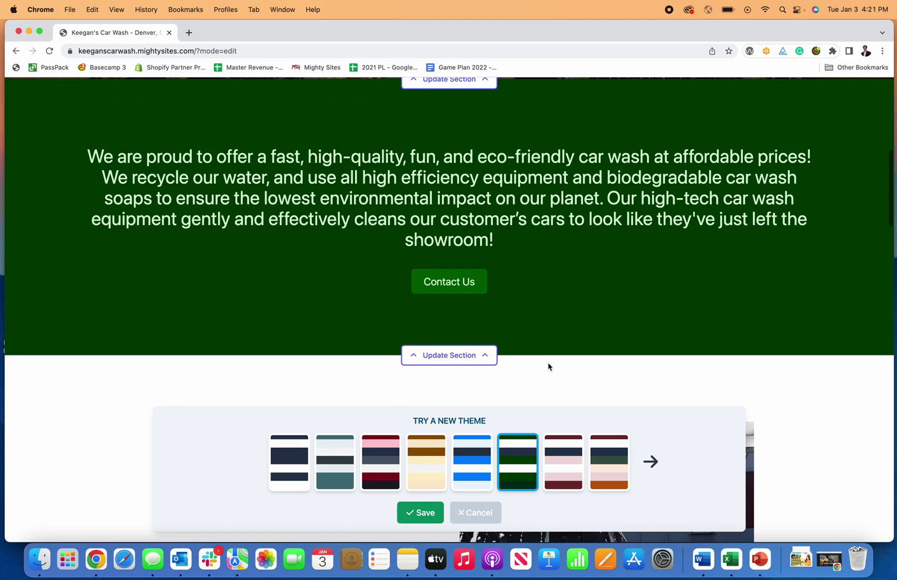
click(565, 470)
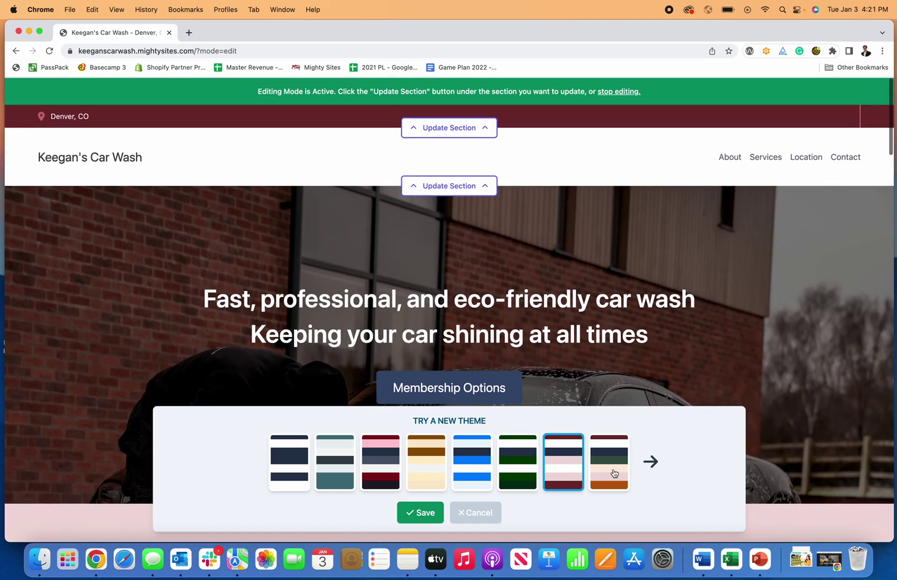
click(609, 463)
click(648, 461)
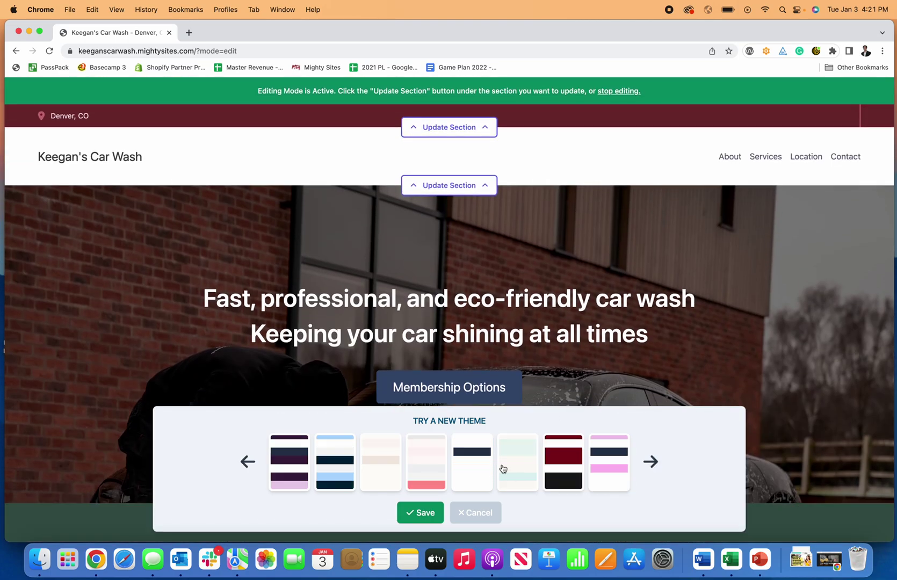
click(564, 465)
scroll(430, 473, down, 10)
click(426, 472)
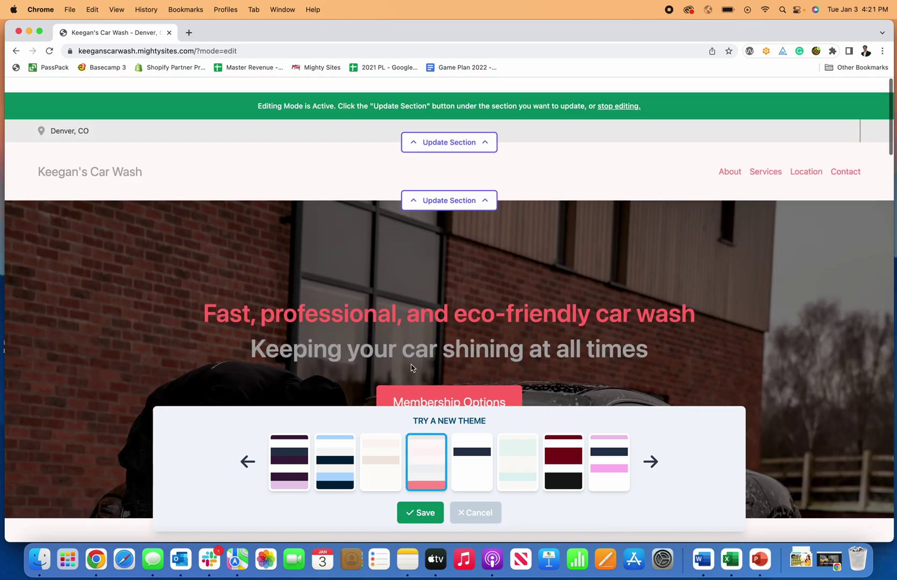
click(377, 466)
scroll(376, 466, down, 8)
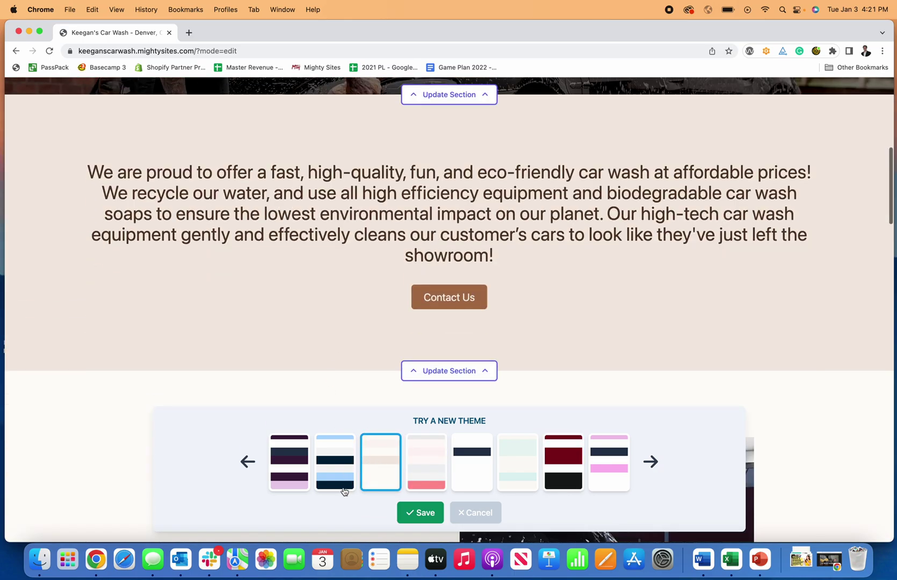
click(344, 490)
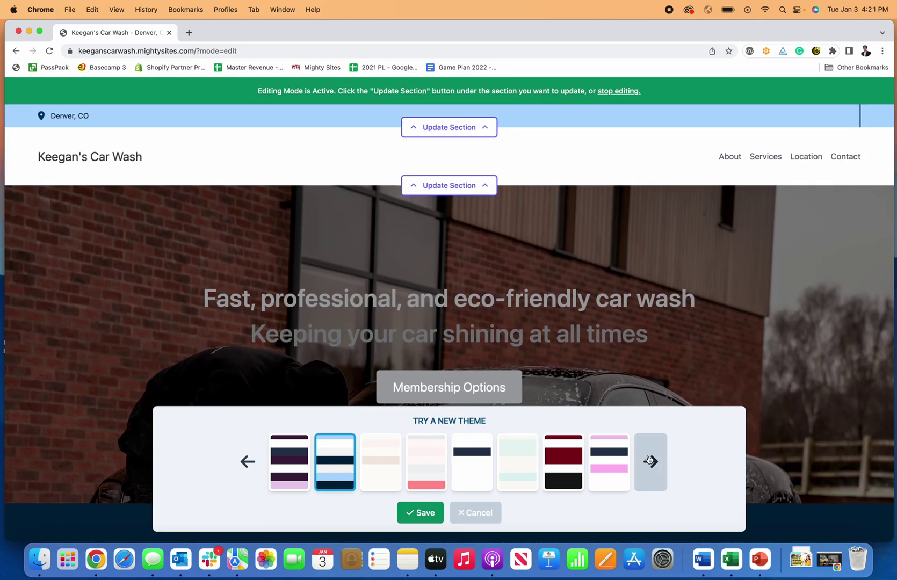
Browse more themes, then pick and save the dark navy and black theme.
click(650, 461)
click(421, 467)
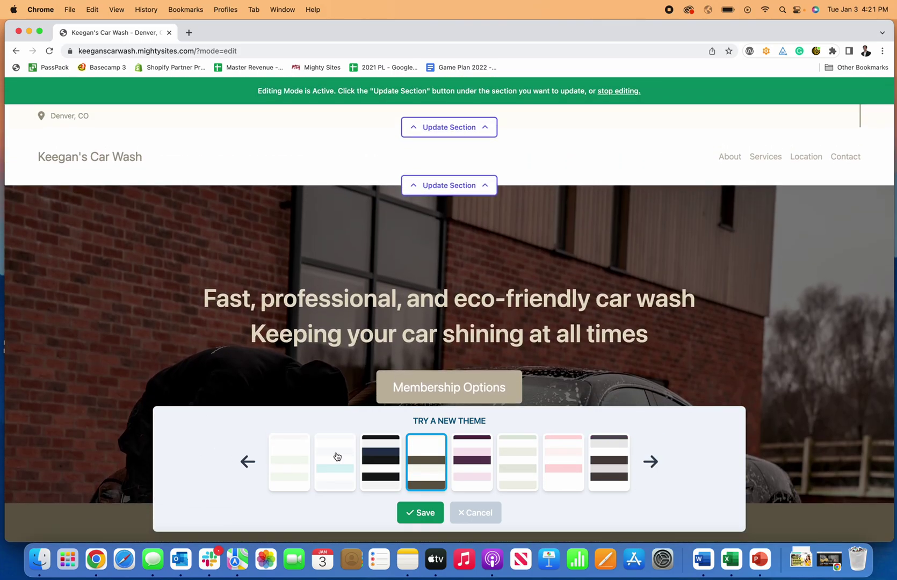
click(338, 457)
scroll(472, 391, down, 5)
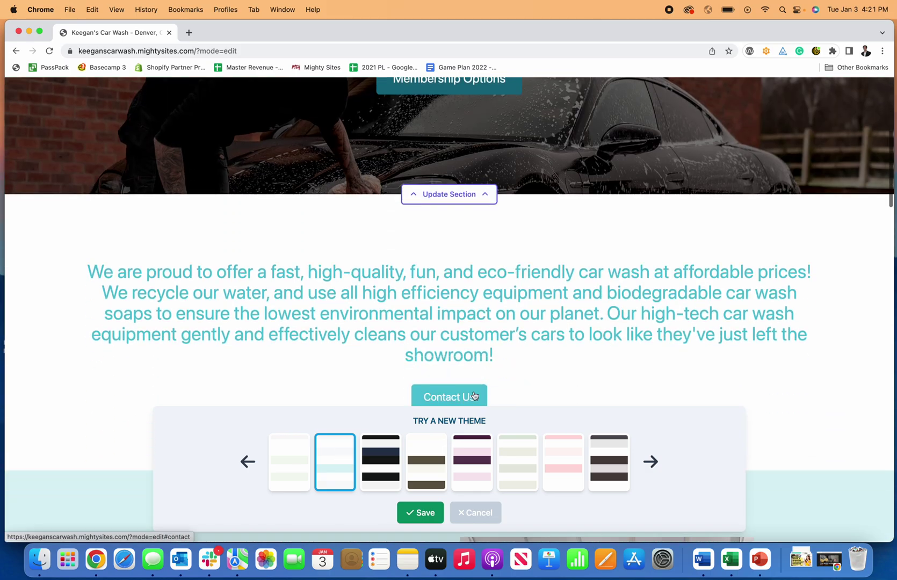
click(390, 456)
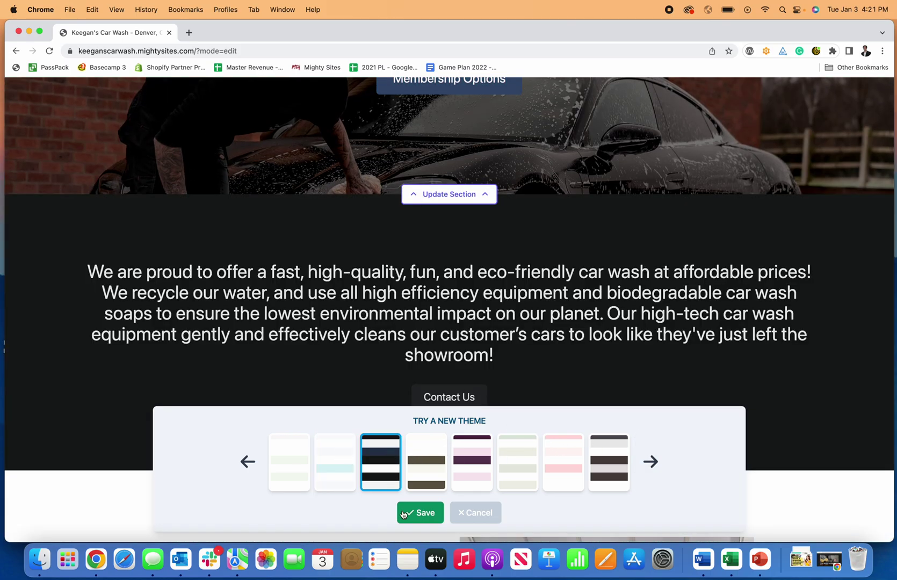
click(412, 514)
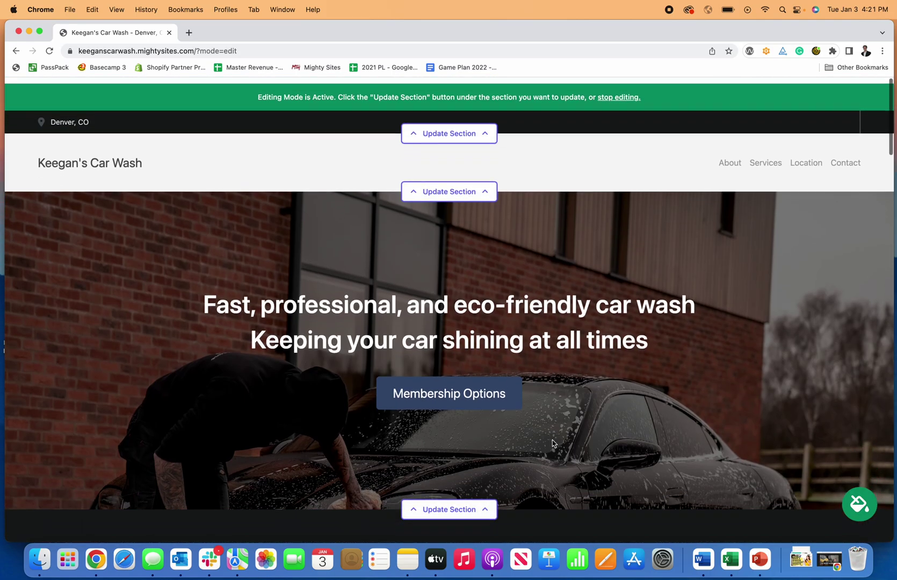
scroll(553, 444, down, 20)
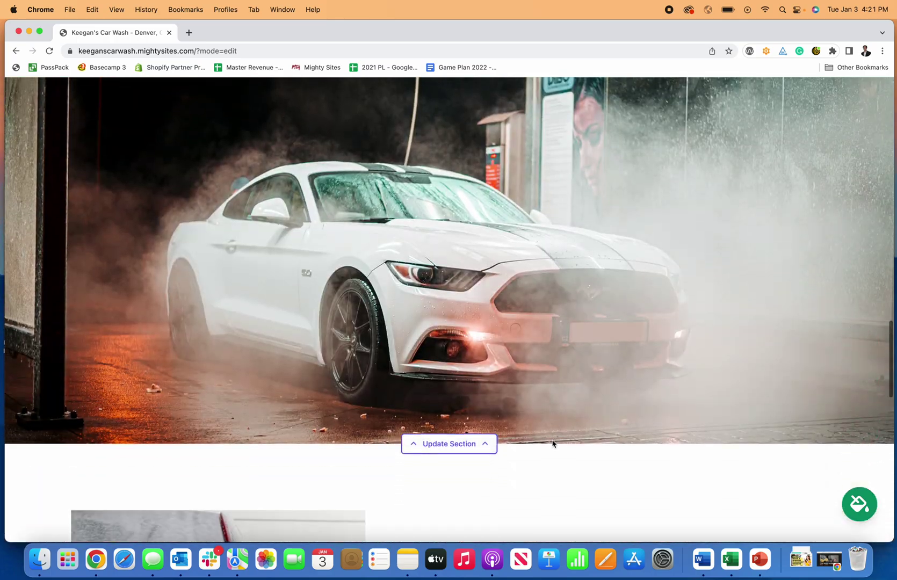
scroll(554, 445, down, 5)
scroll(553, 446, up, 20)
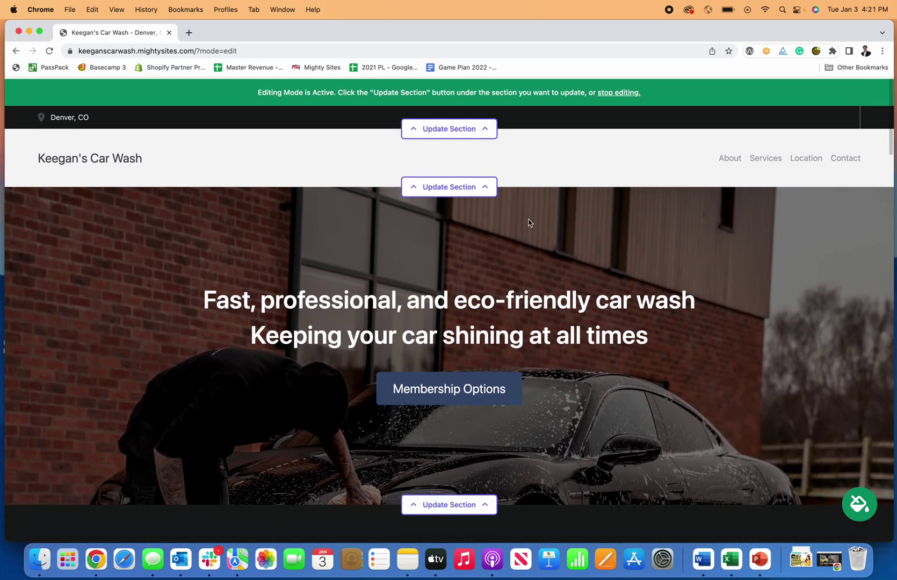
Enter the organization email shown on site and the business phone number, then save the location.
click(478, 128)
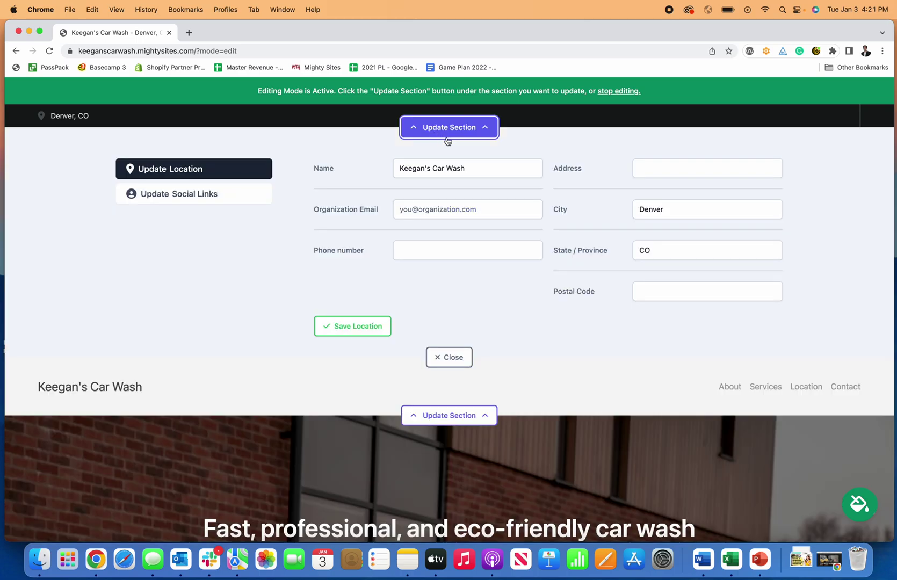
click(414, 210)
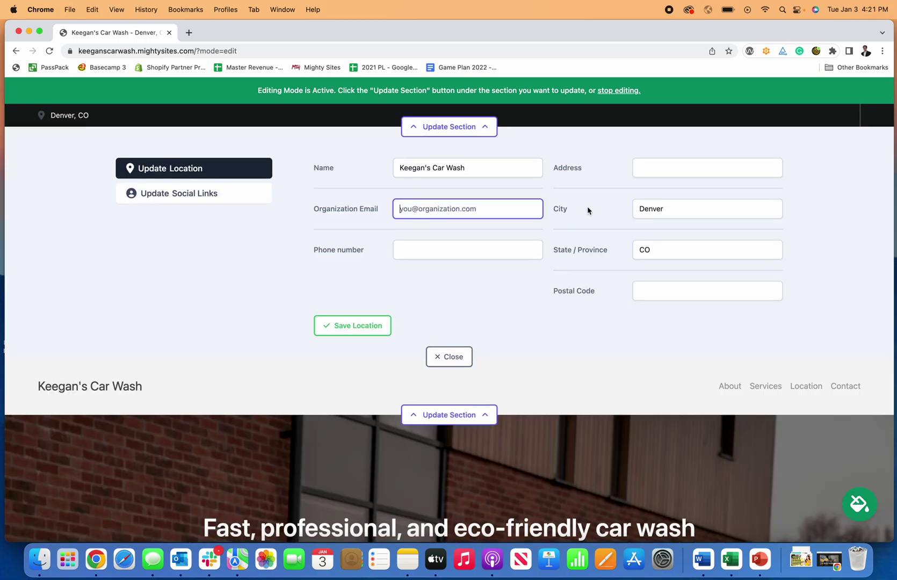
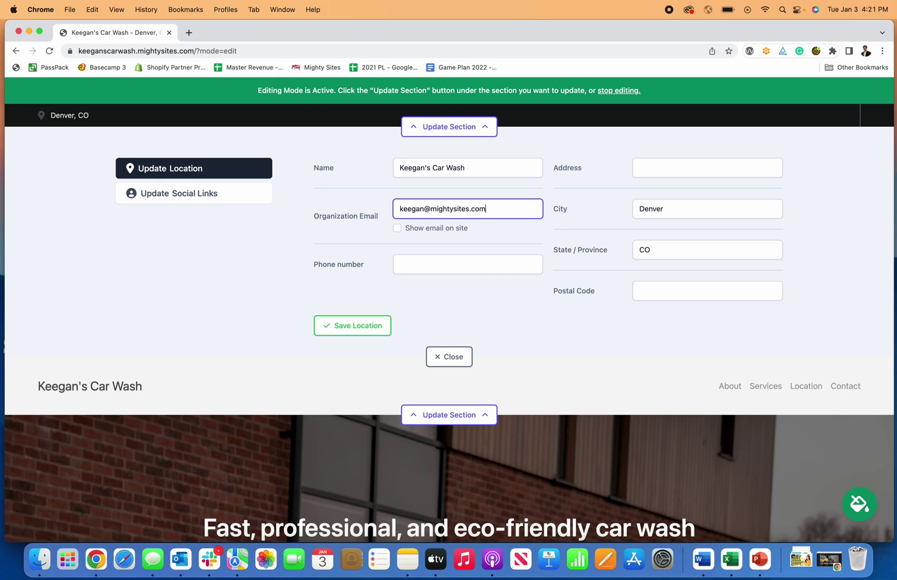
click(397, 229)
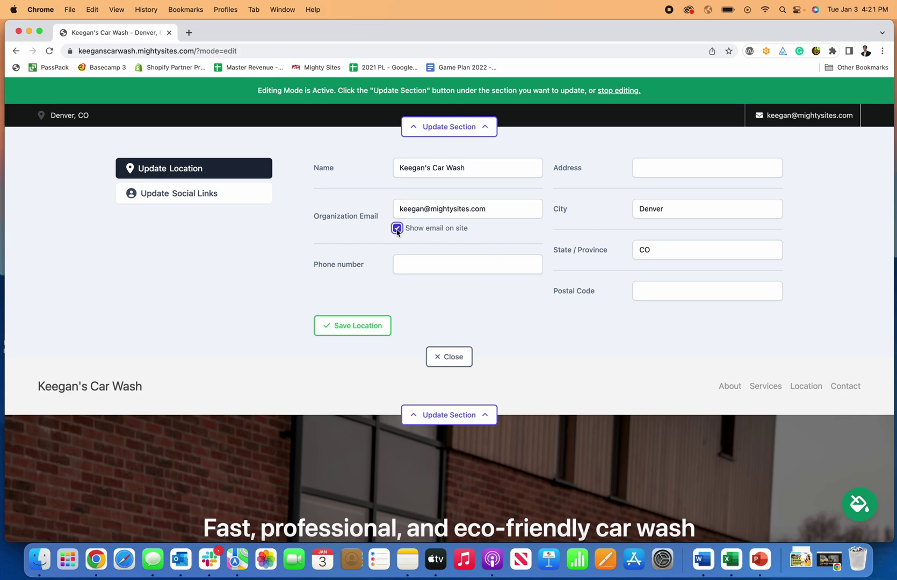
click(460, 268)
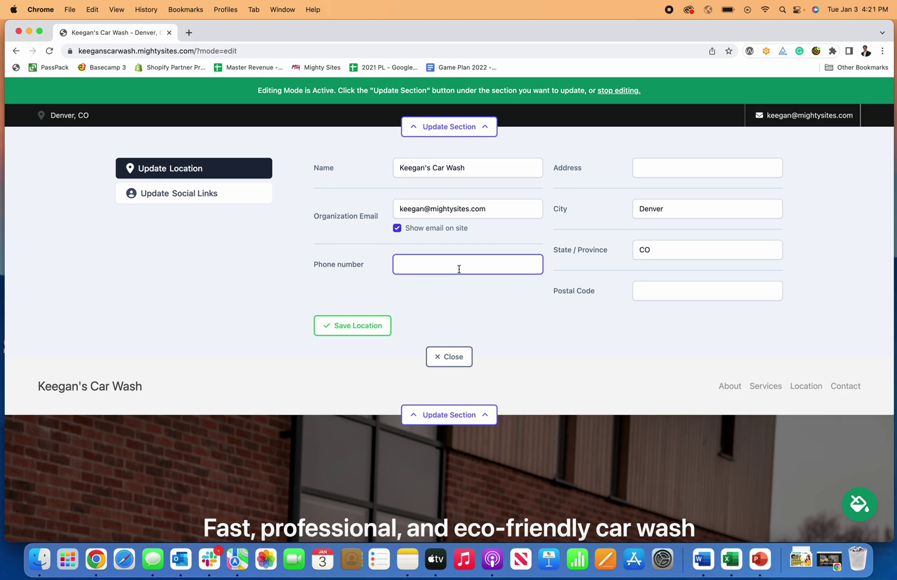
text(777-777-777)
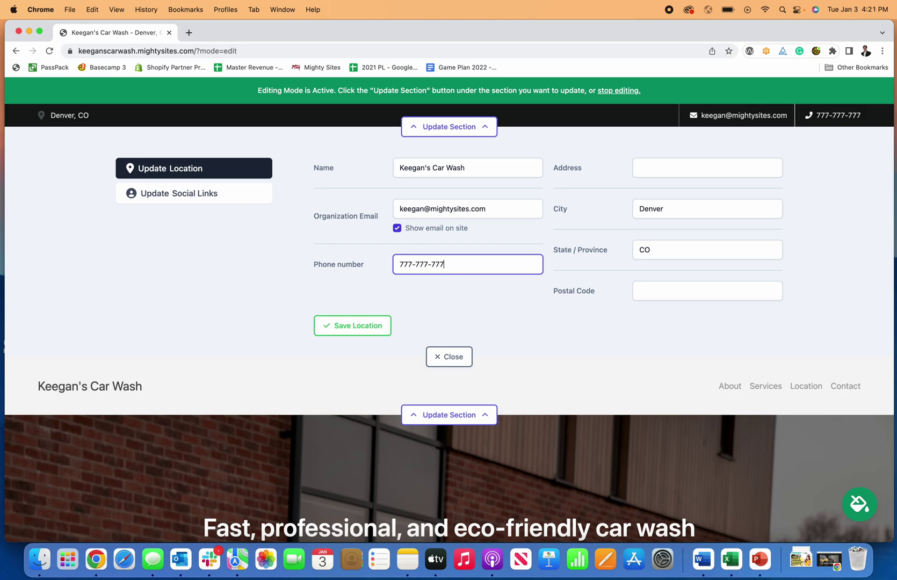
text(7)
click(471, 298)
click(363, 326)
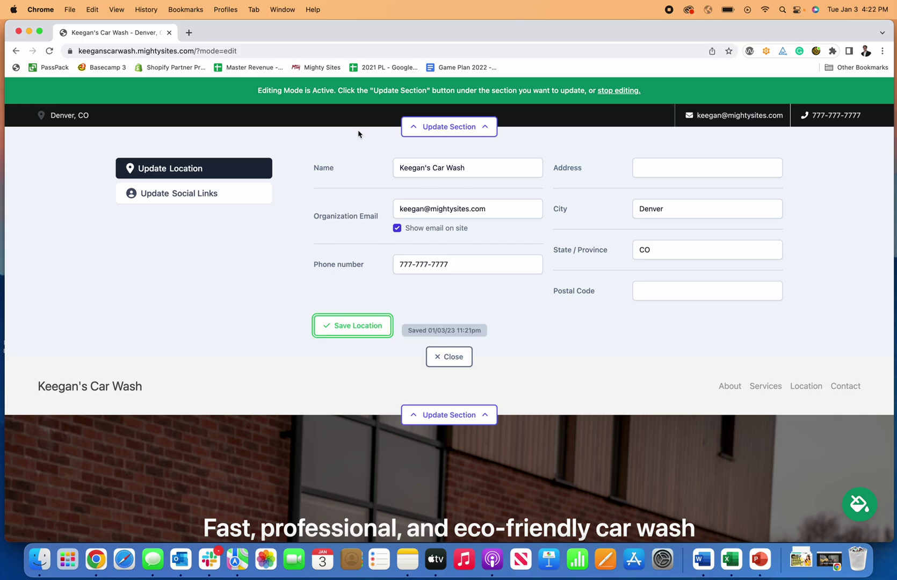
Add the Facebook link facebook.com/mightysites to the social links and save them.
click(206, 193)
click(573, 203)
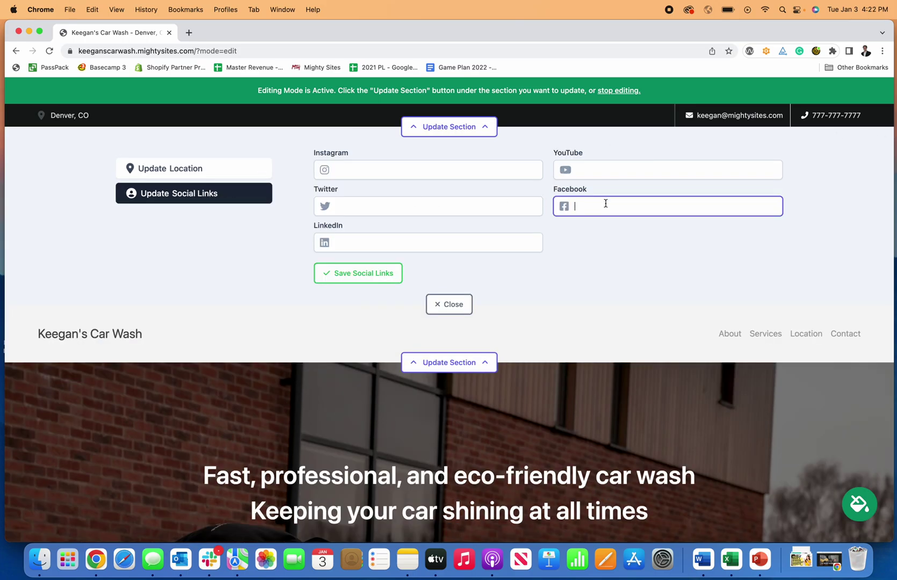
text(facebook.com/mightysites)
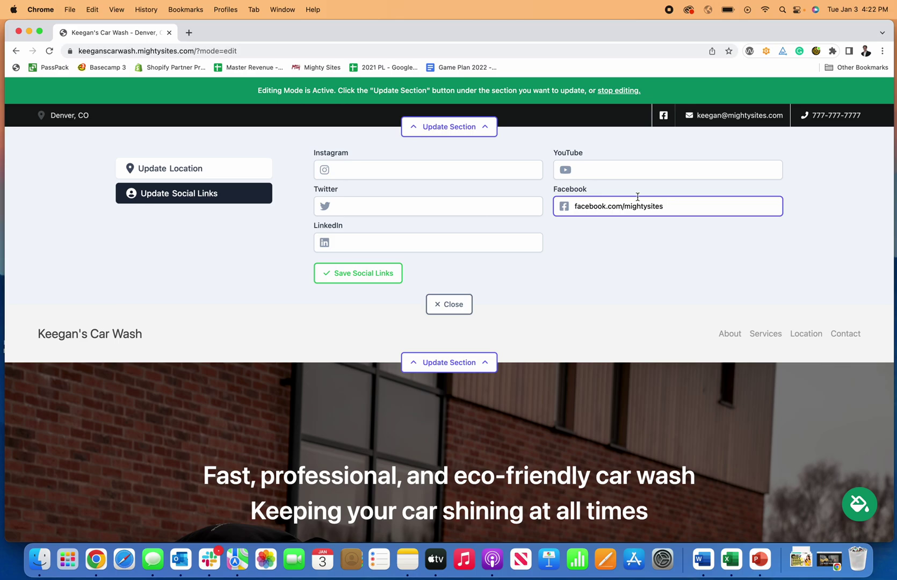
click(659, 275)
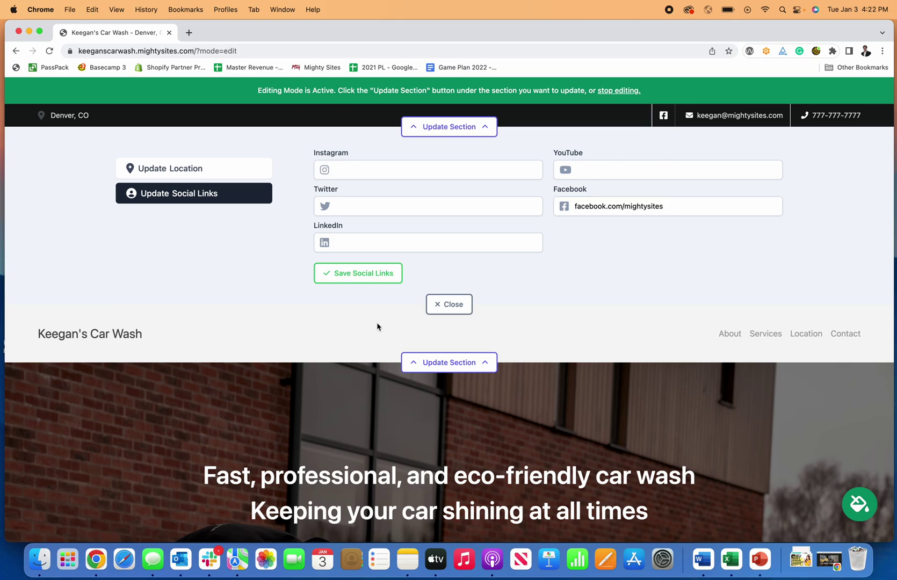
click(361, 278)
click(455, 306)
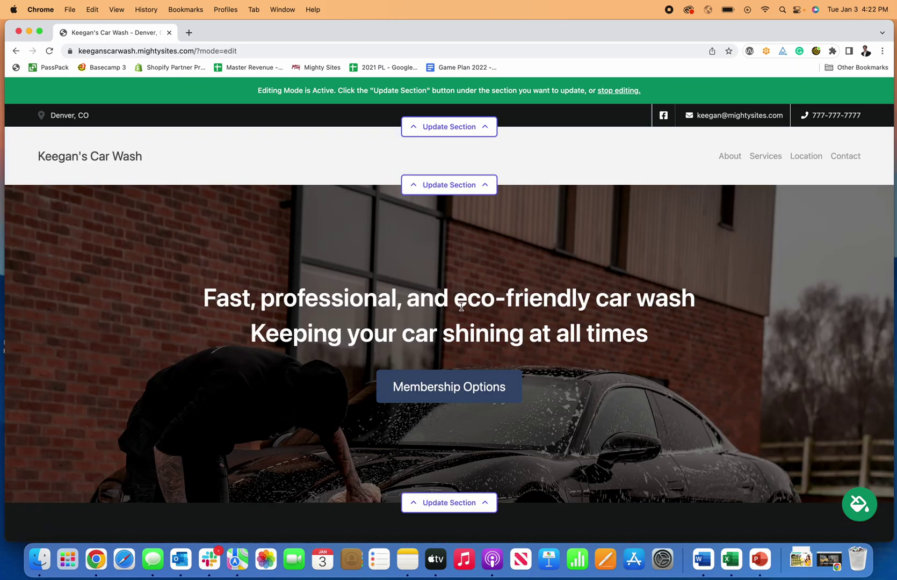
Begin a new header menu item named 'New Nav Item'.
click(484, 188)
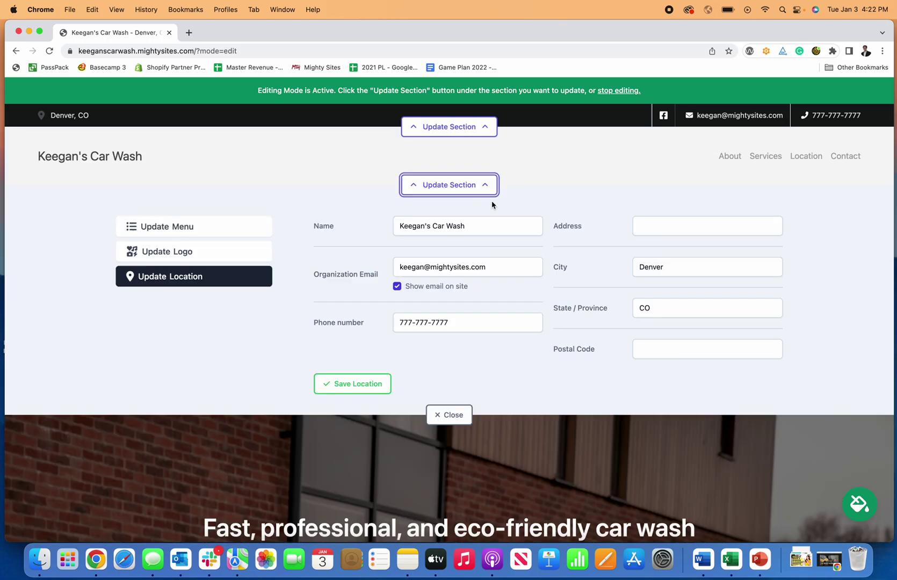
click(195, 227)
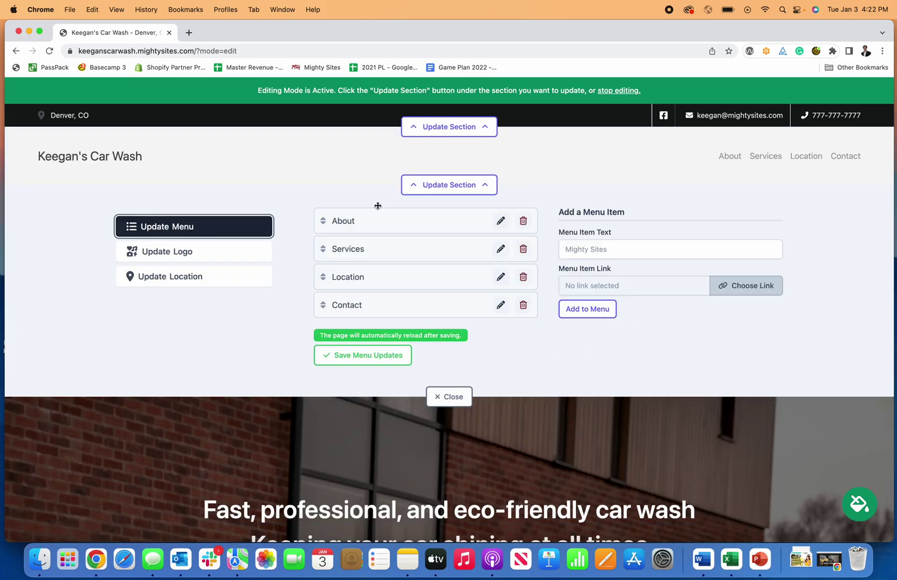
click(714, 251)
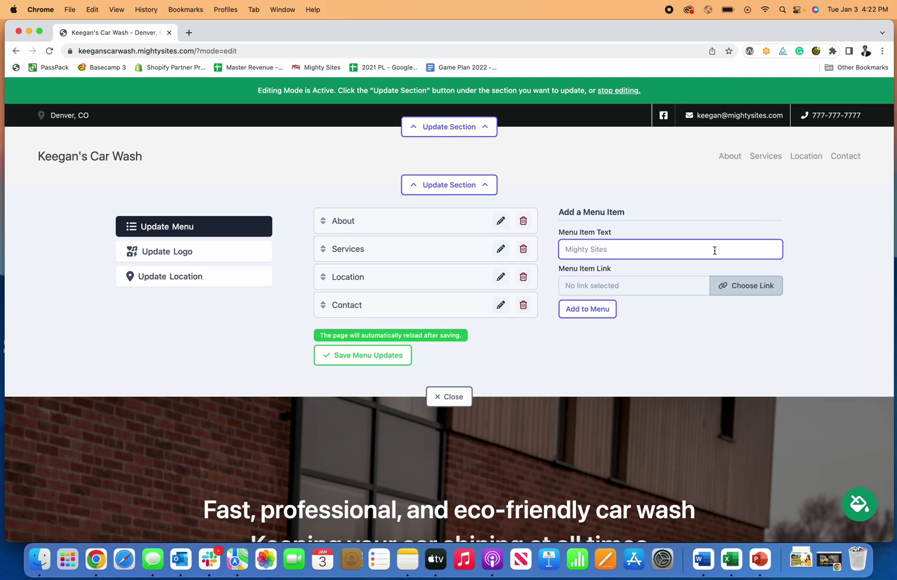
text(New Nav Item)
Link the item to the Home: About section, add it to the menu and save.
click(754, 288)
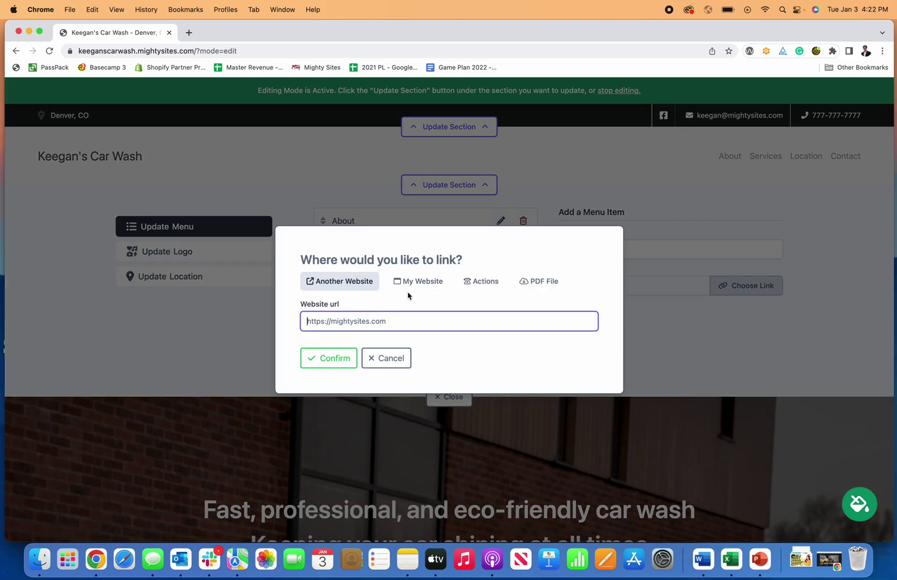
click(428, 288)
click(435, 330)
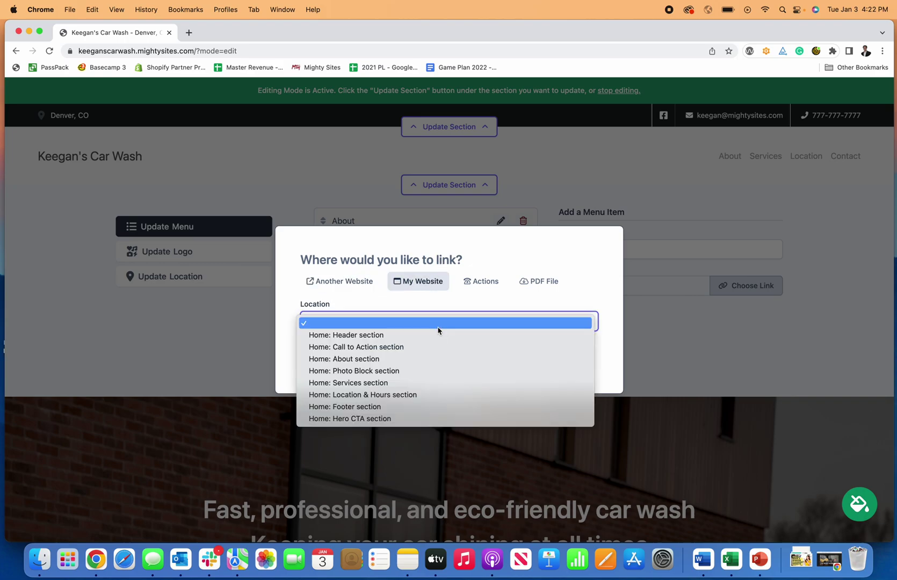
click(476, 281)
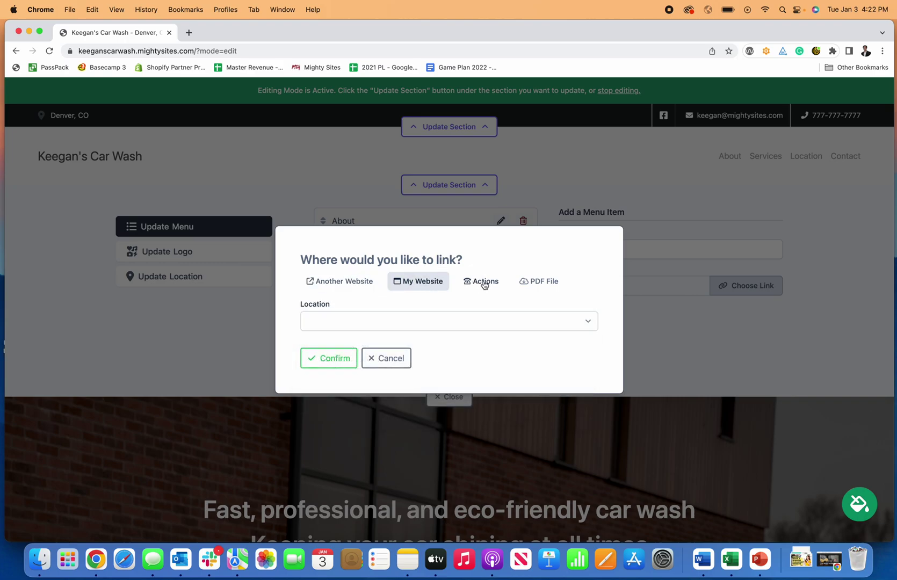
click(480, 281)
click(539, 216)
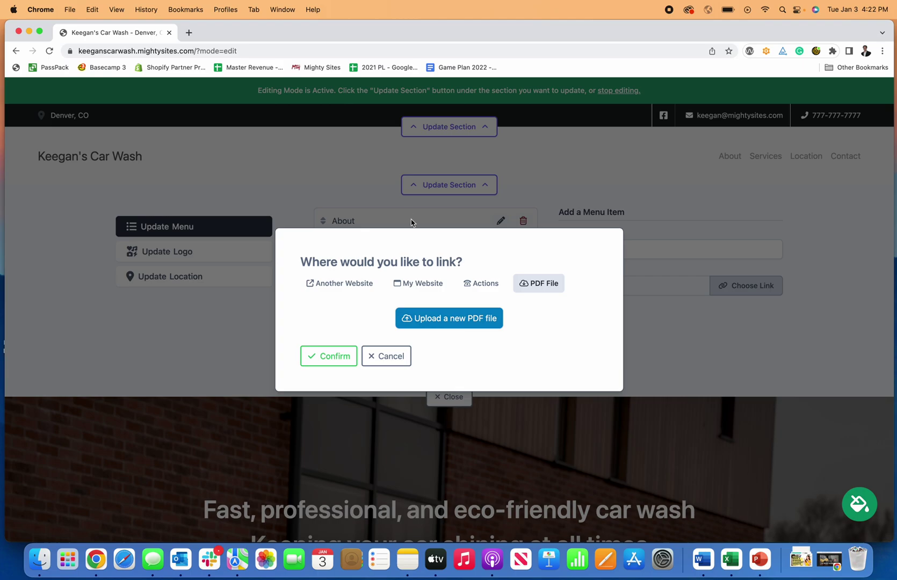
click(428, 279)
click(417, 325)
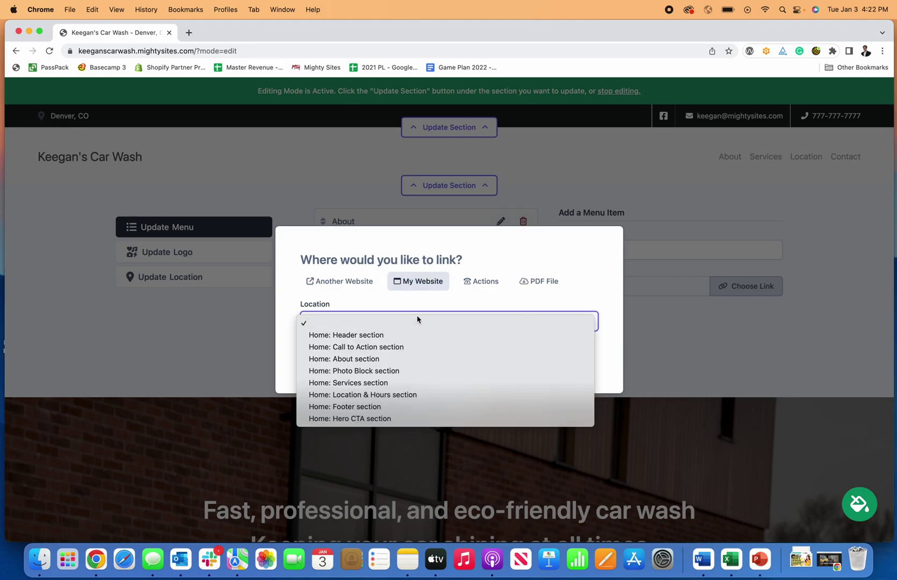
click(403, 360)
click(333, 360)
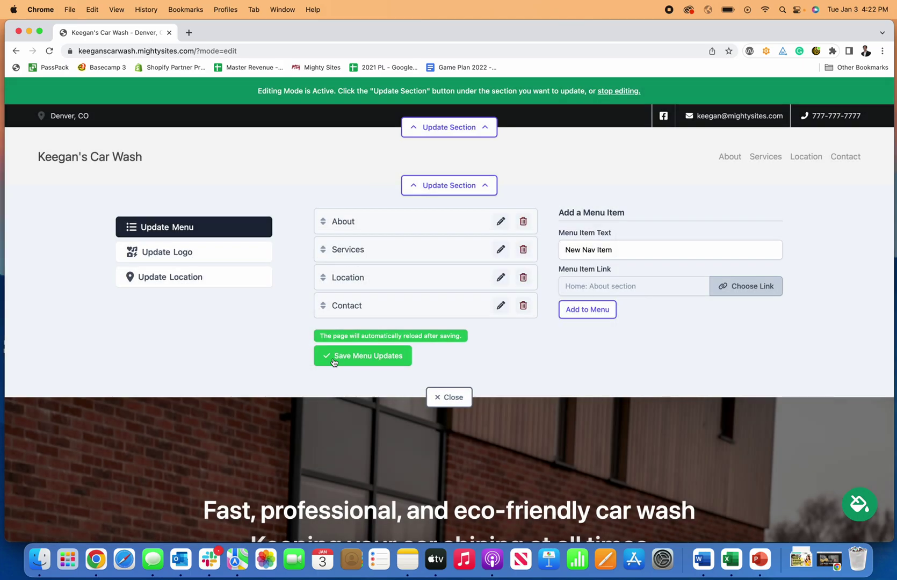
click(585, 314)
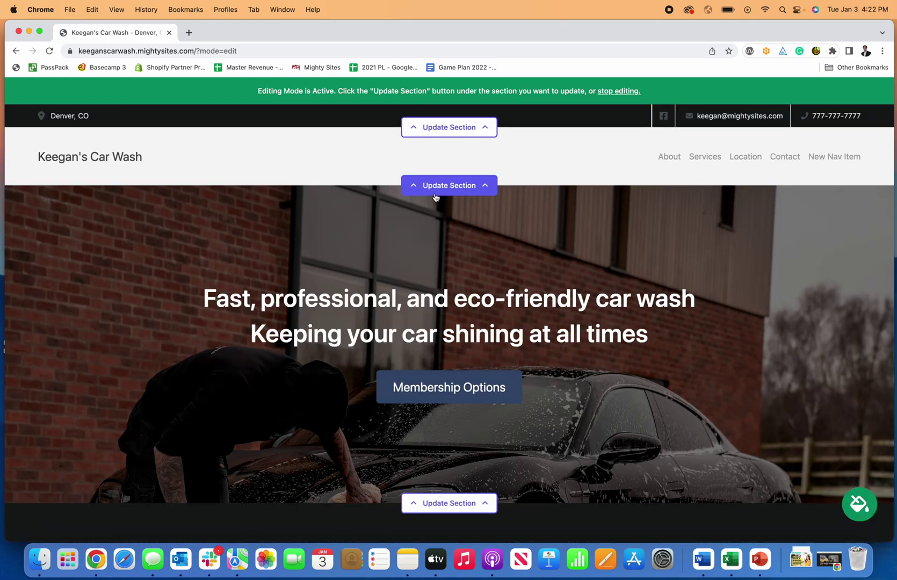
Upload the Mighty Sites logo image, found by searching 'logo', as the header logo.
click(413, 192)
click(166, 251)
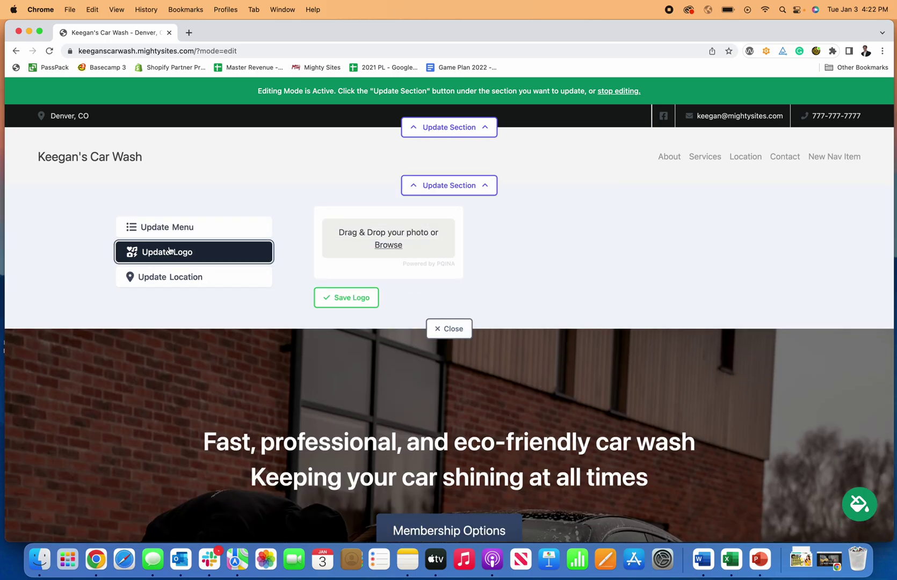
click(386, 246)
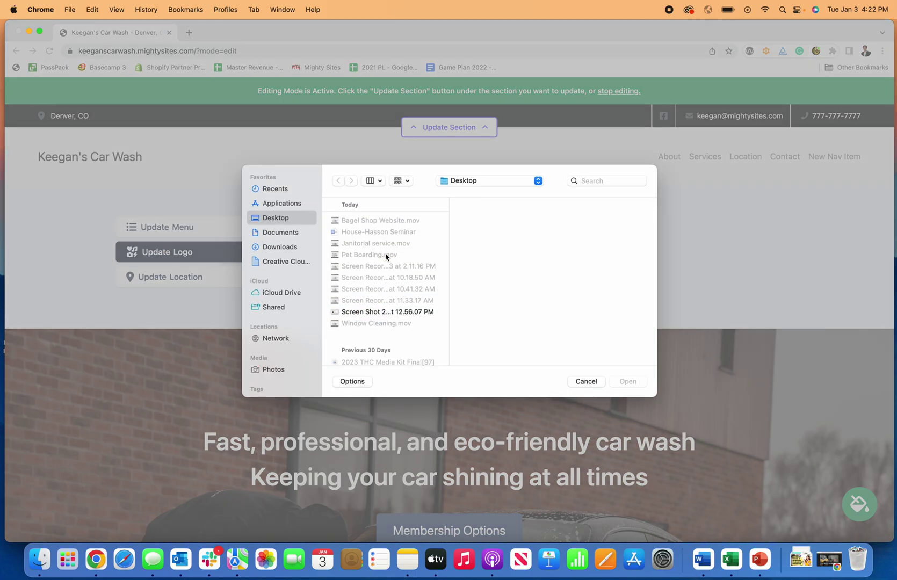
click(587, 180)
text(logo)
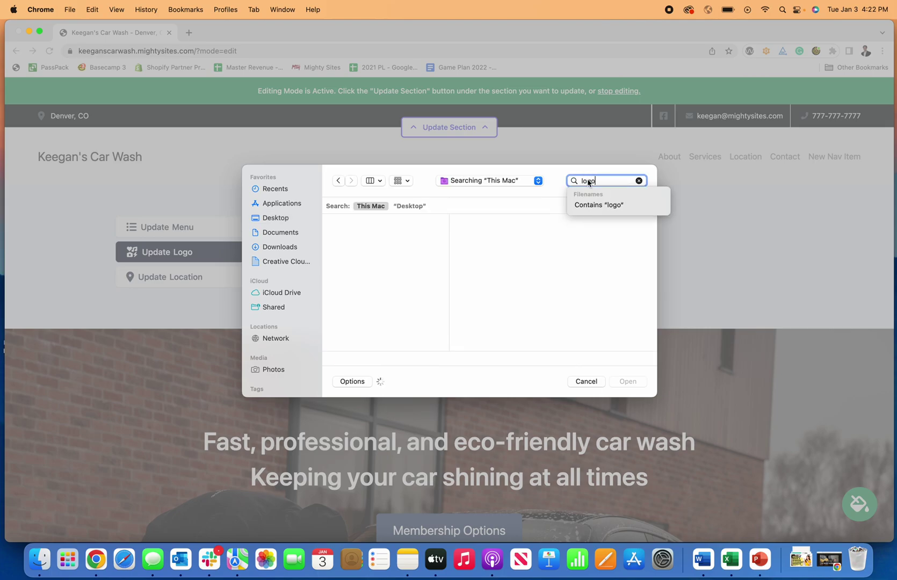
scroll(348, 297, down, 15)
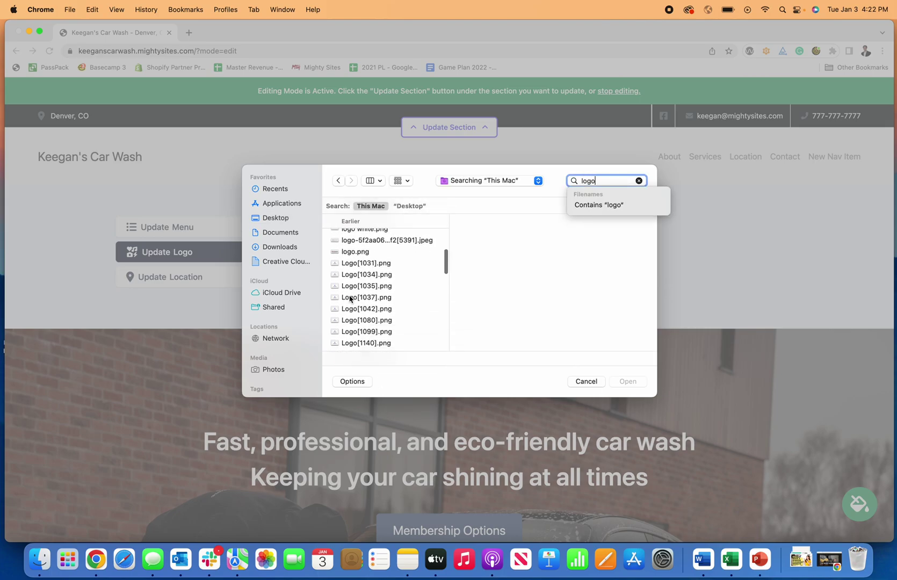
scroll(350, 298, down, 10)
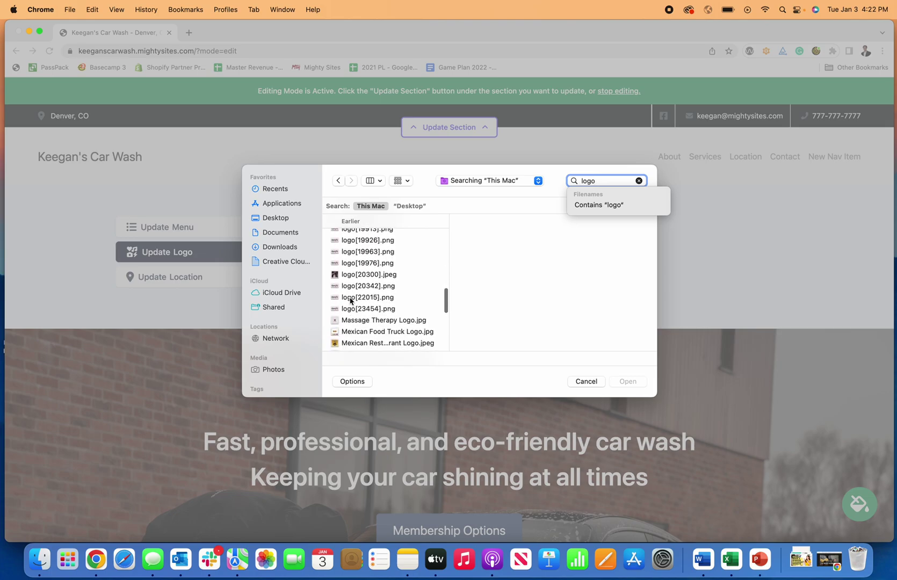
scroll(350, 301, down, 4)
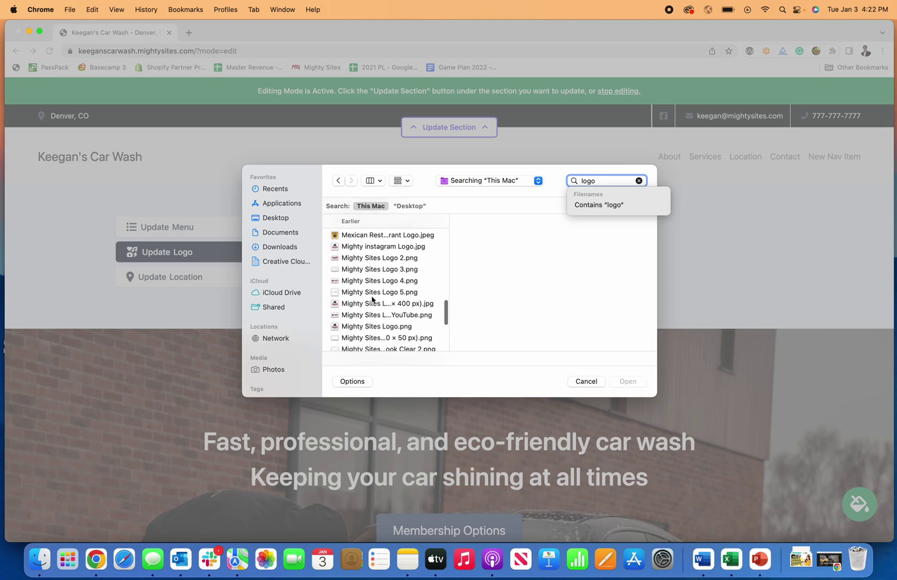
click(395, 316)
click(626, 380)
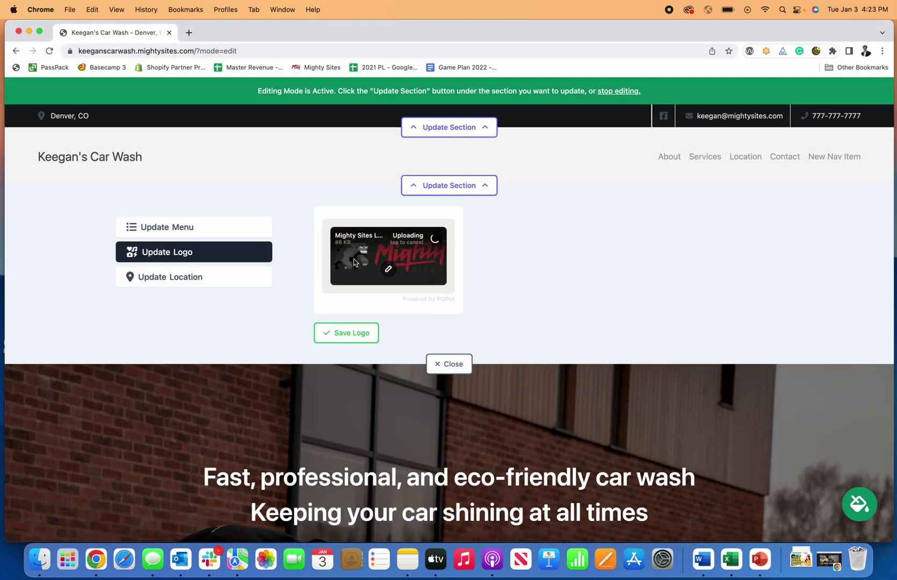
Save the uploaded logo to the header and adjust its size larger and smaller.
click(337, 338)
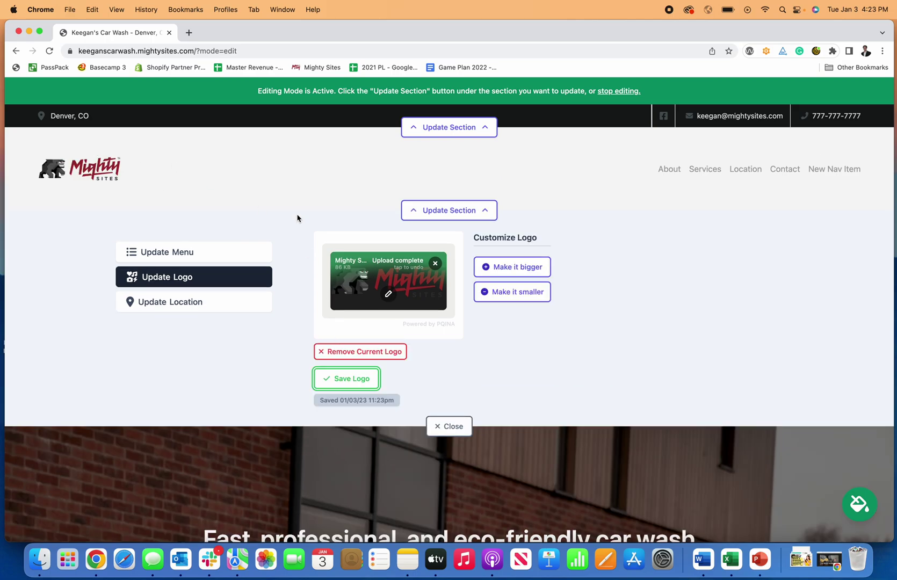
click(515, 270)
click(520, 275)
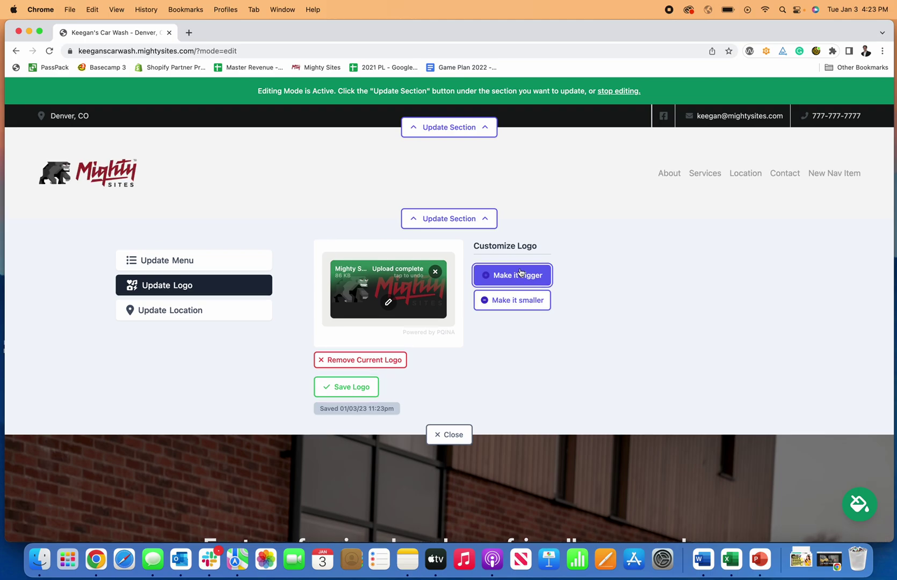
click(527, 309)
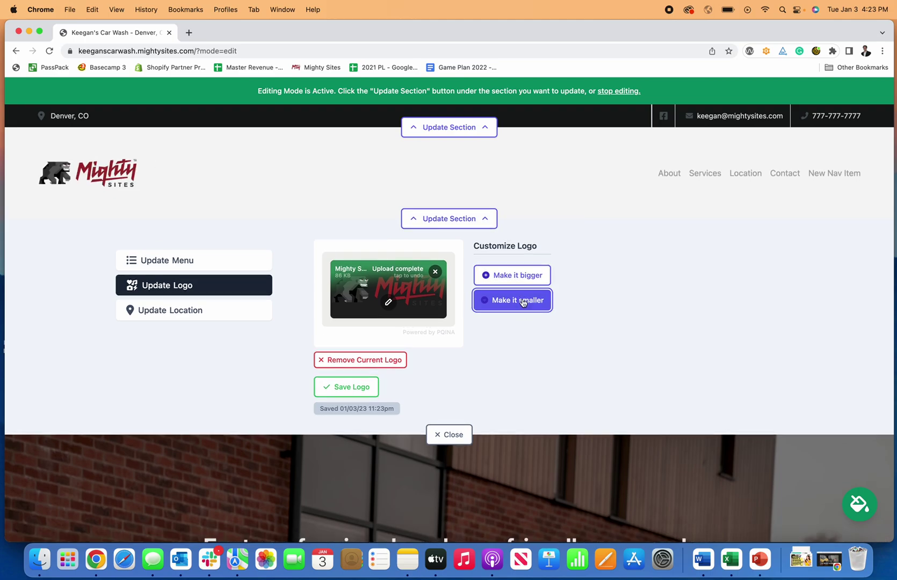
click(491, 293)
Crop the empty top and bottom margins off the logo and save it.
click(389, 294)
drag(211, 177, 212, 226)
drag(722, 436, 721, 385)
click(872, 94)
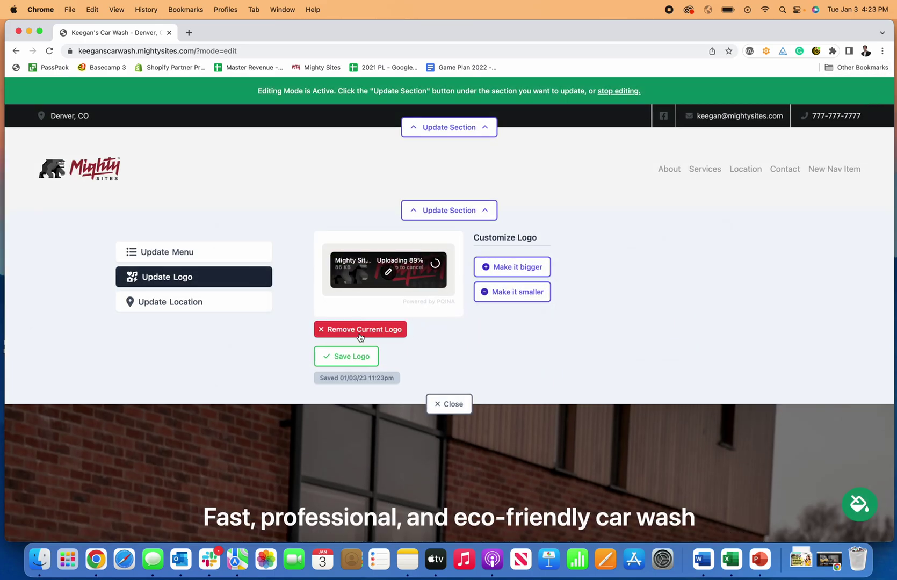
click(356, 359)
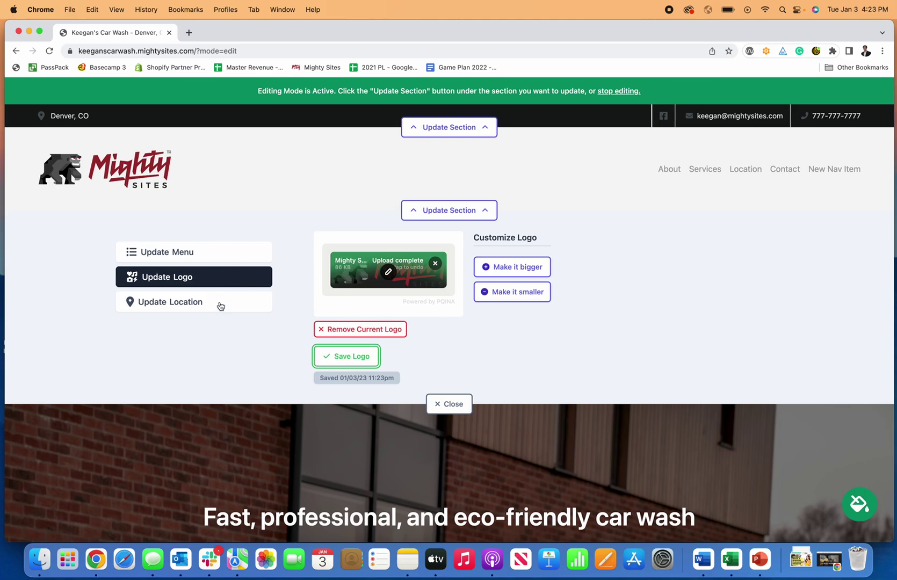
click(318, 349)
Look through the editor's filter, adjust, draw, decorate and redact tools, then save the logo unchanged.
click(387, 273)
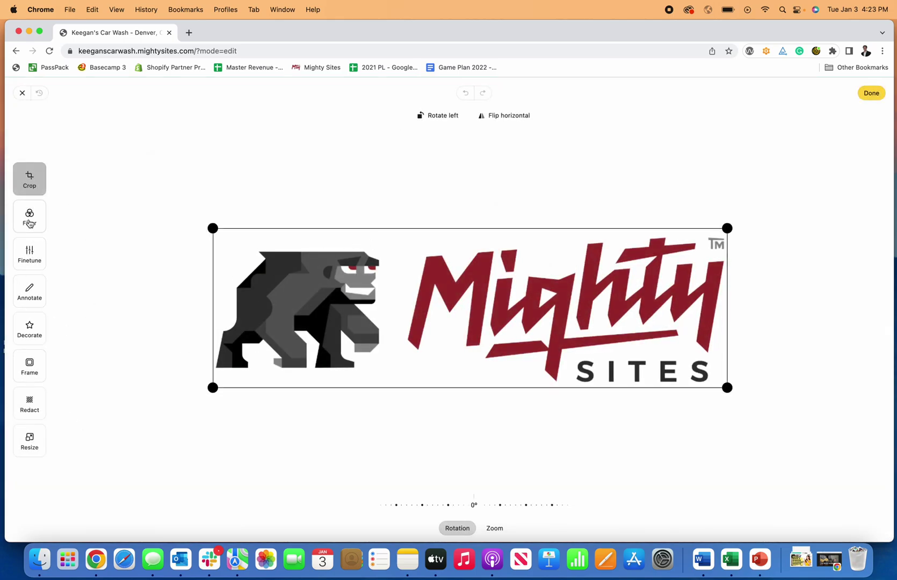
click(30, 218)
click(29, 254)
click(30, 290)
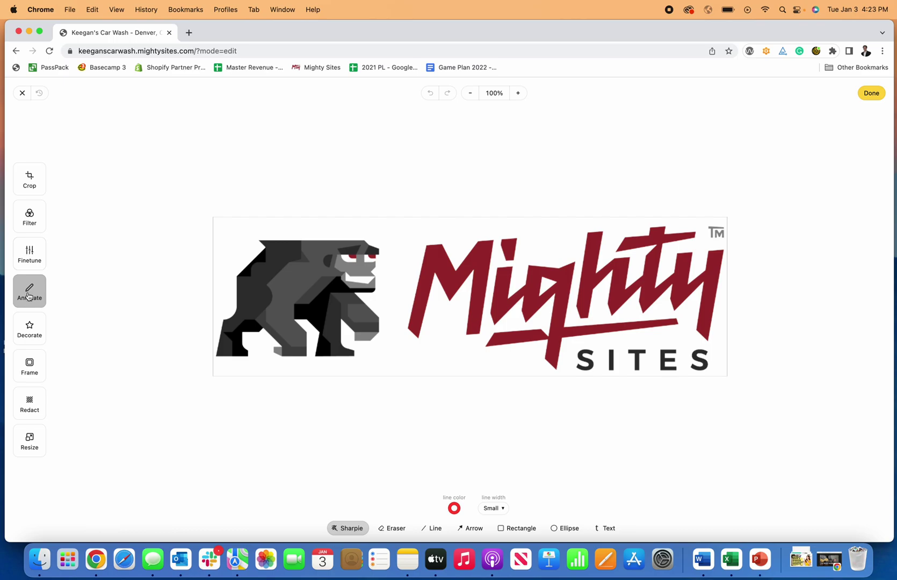
click(29, 328)
click(28, 405)
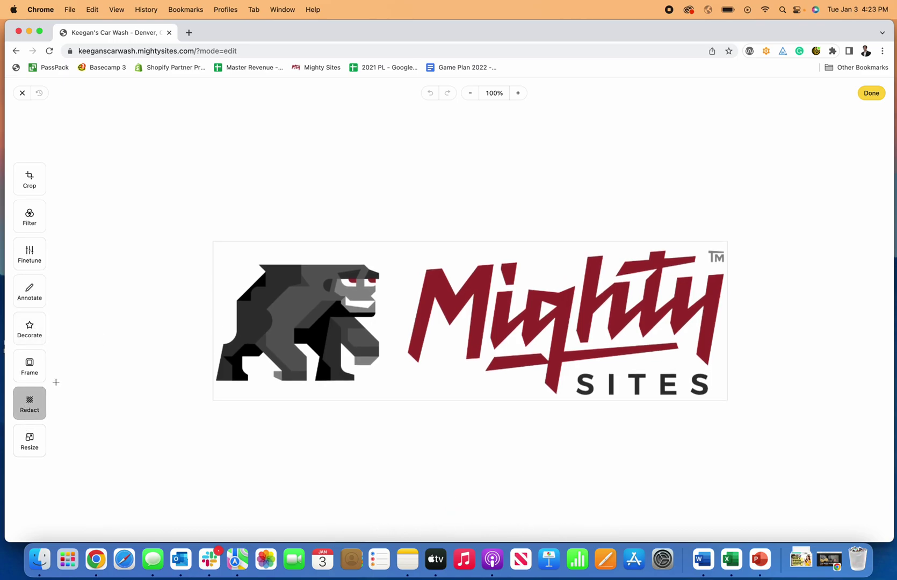
click(881, 97)
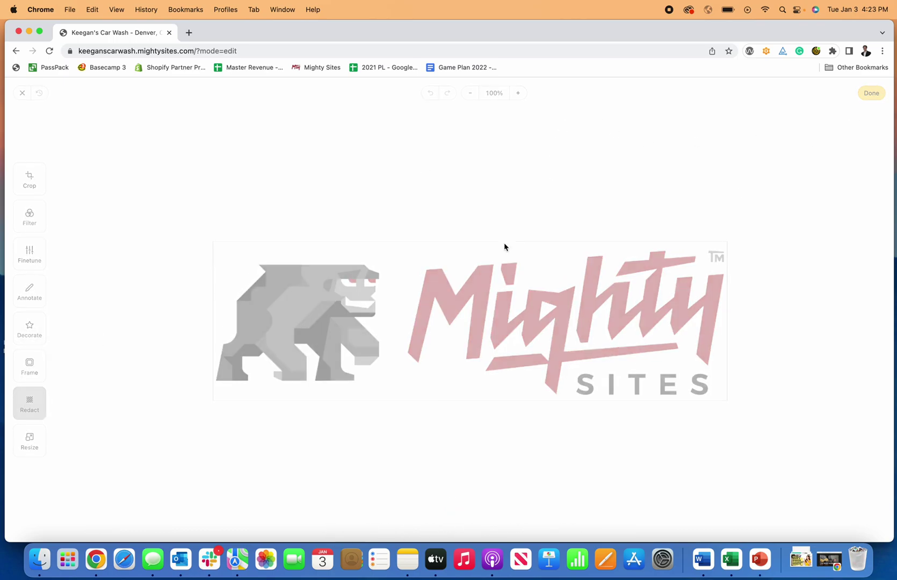
click(361, 356)
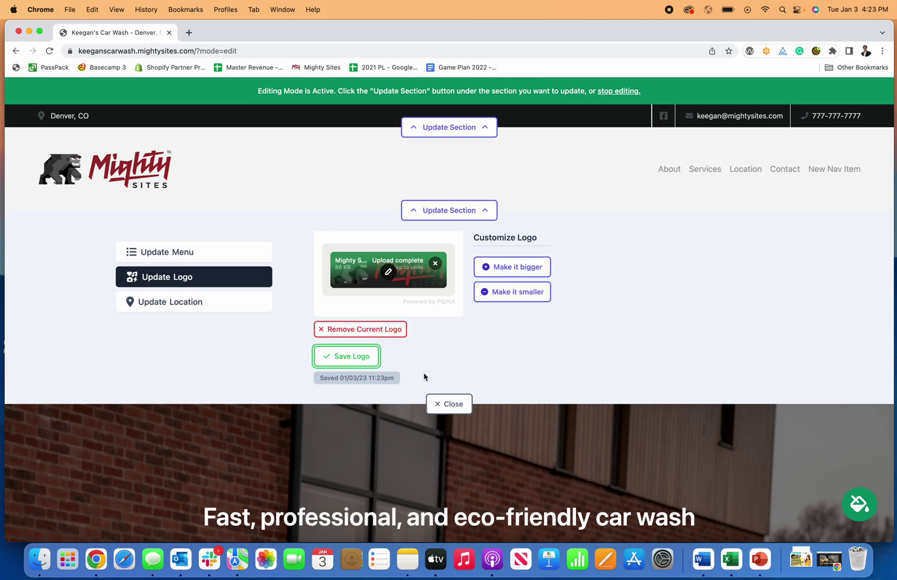
Close the logo panel and shorten the hero title to 'Fast & Eco-Friendly Car Wash'.
click(451, 404)
scroll(456, 408, down, 2)
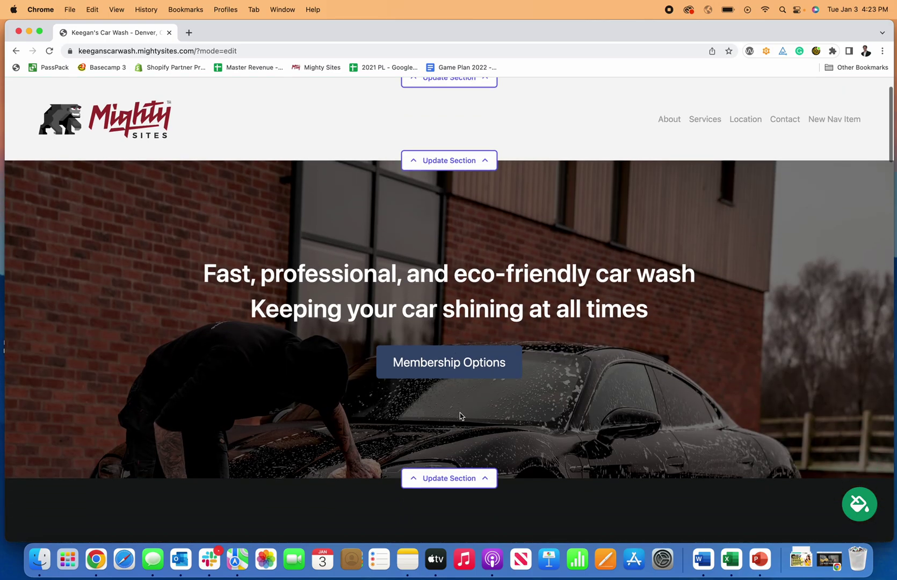
scroll(461, 418, down, 2)
scroll(461, 419, up, 1)
click(466, 441)
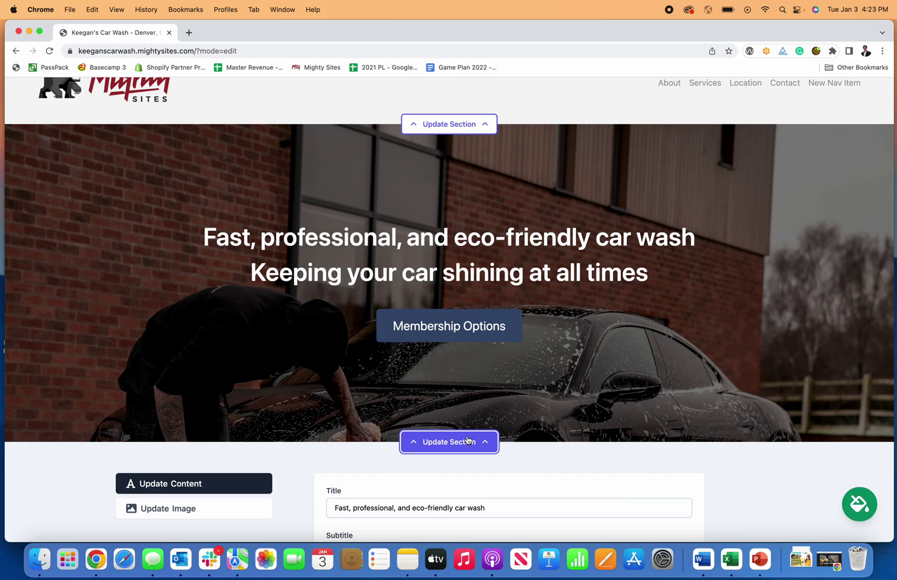
scroll(467, 438, down, 4)
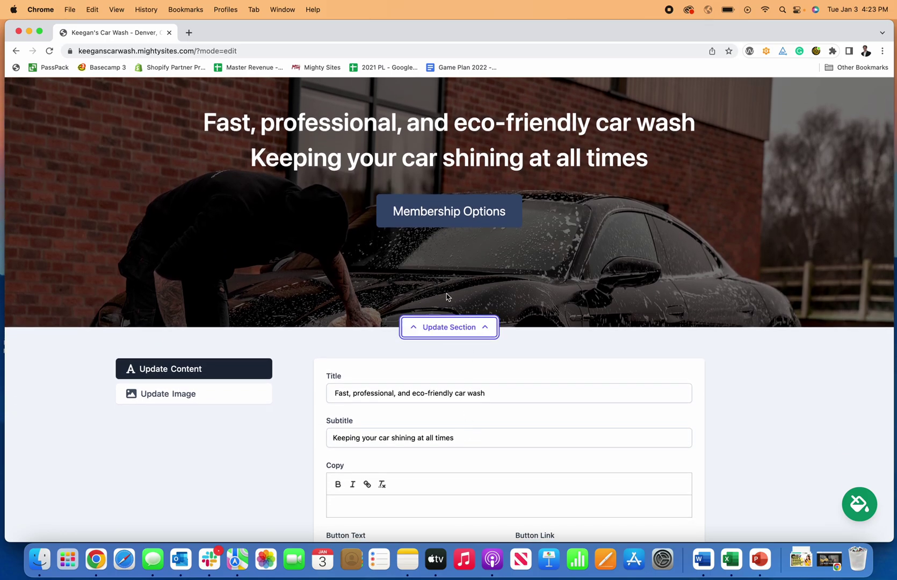
scroll(445, 264, down, 3)
click(413, 320)
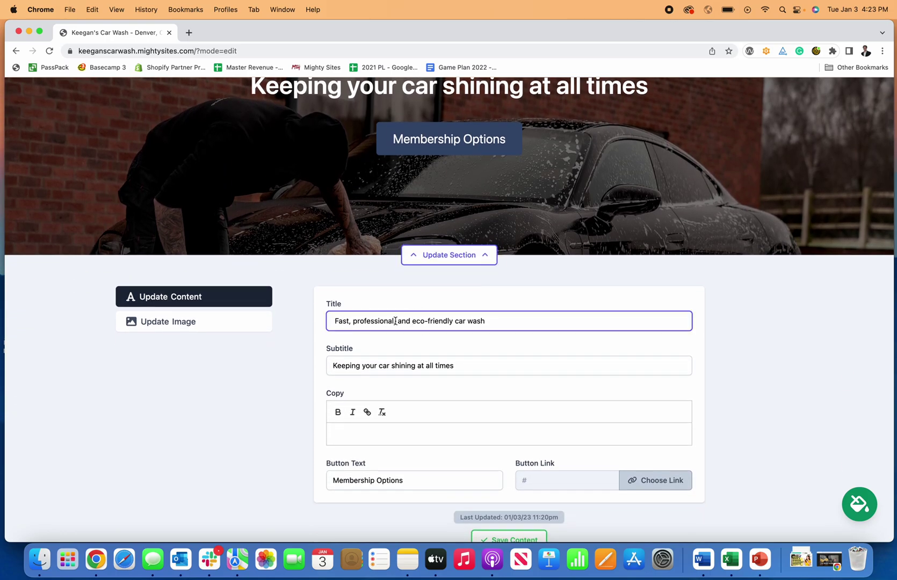
drag(496, 323, 350, 323)
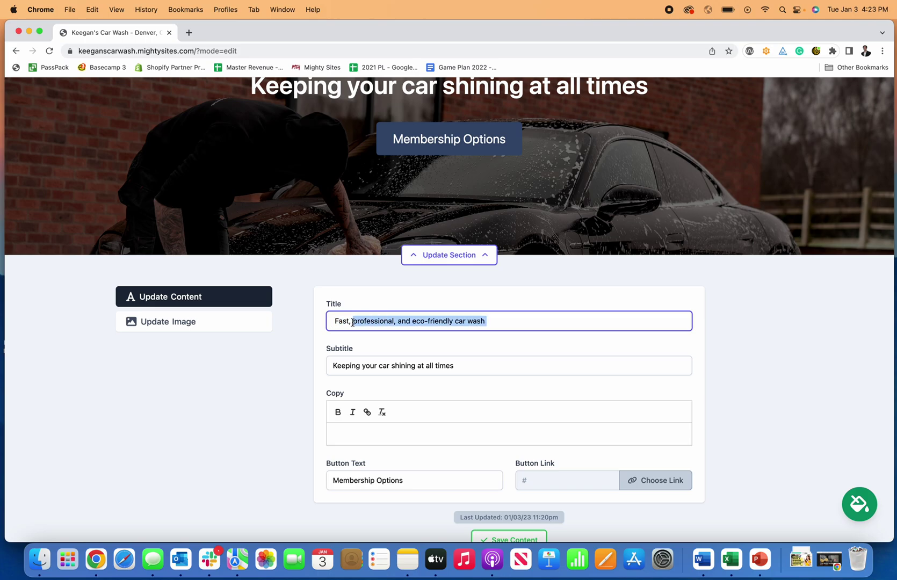
key(BackSpace)
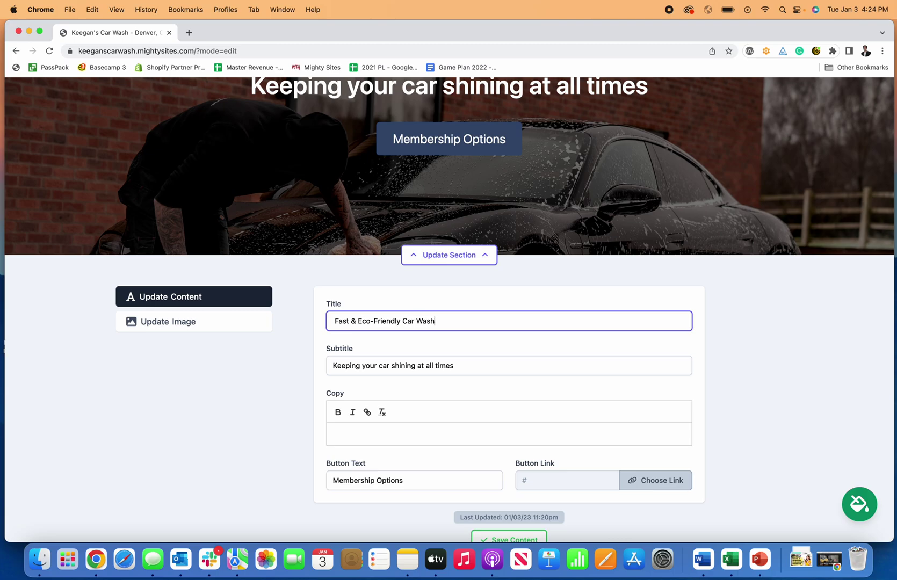
click(713, 323)
Add the copy line 'Conveniently located car wash.' to the hero and save the content.
scroll(737, 323, up, 3)
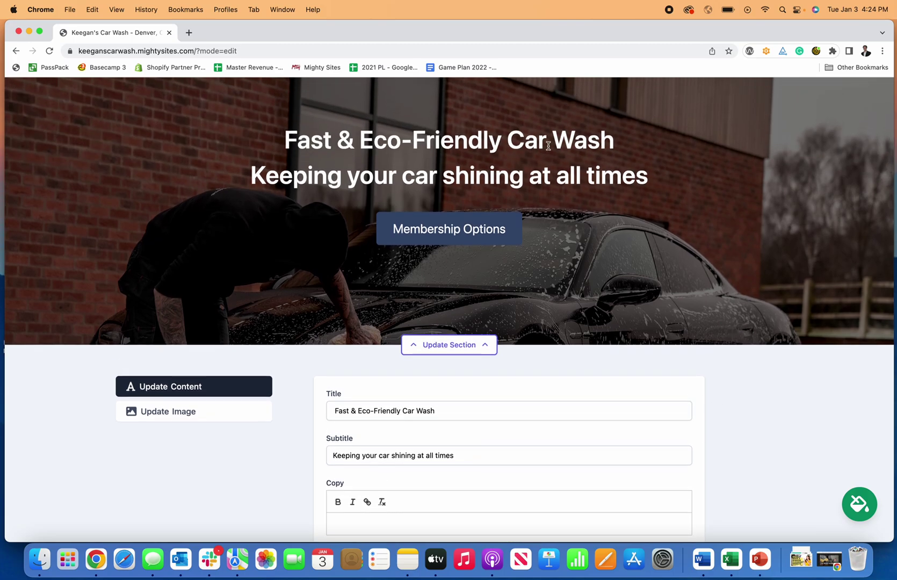
scroll(552, 282, down, 3)
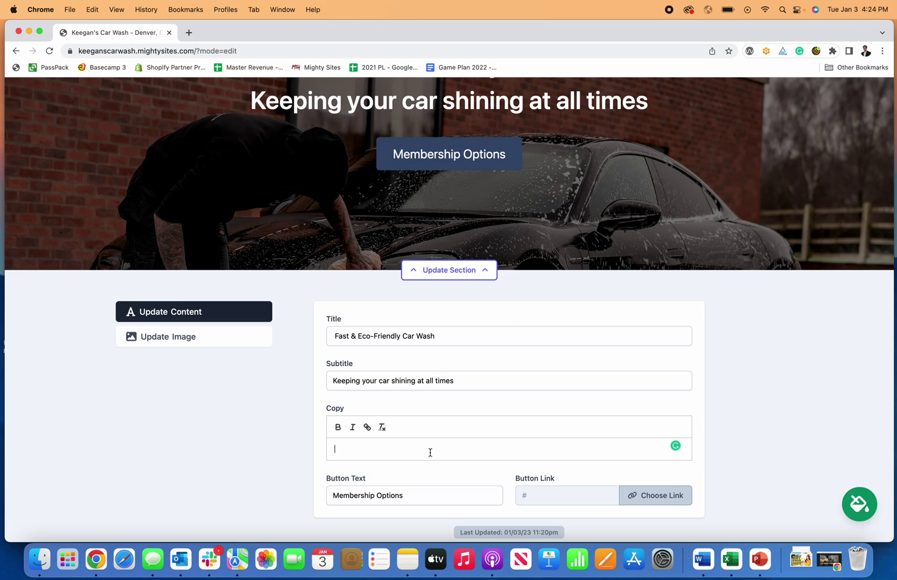
text(Conveni)
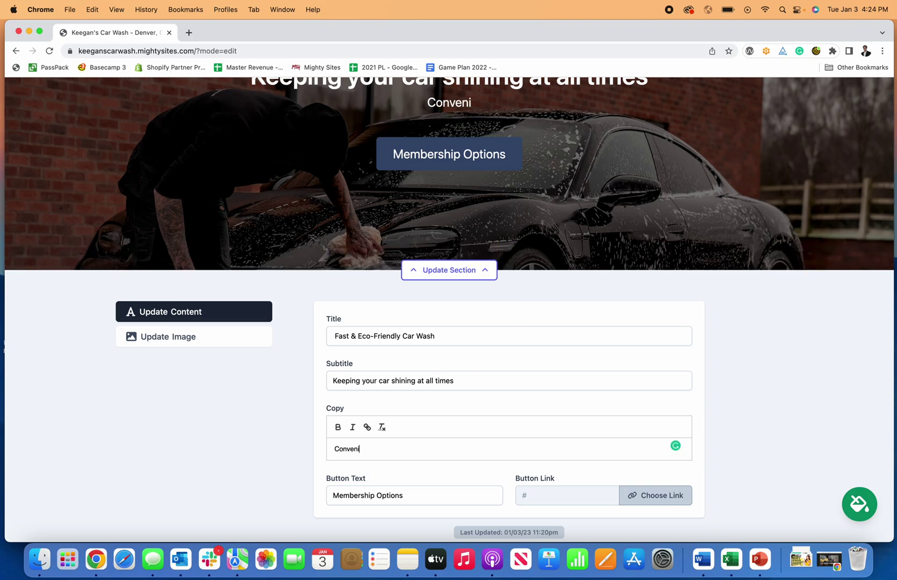
text(ently located)
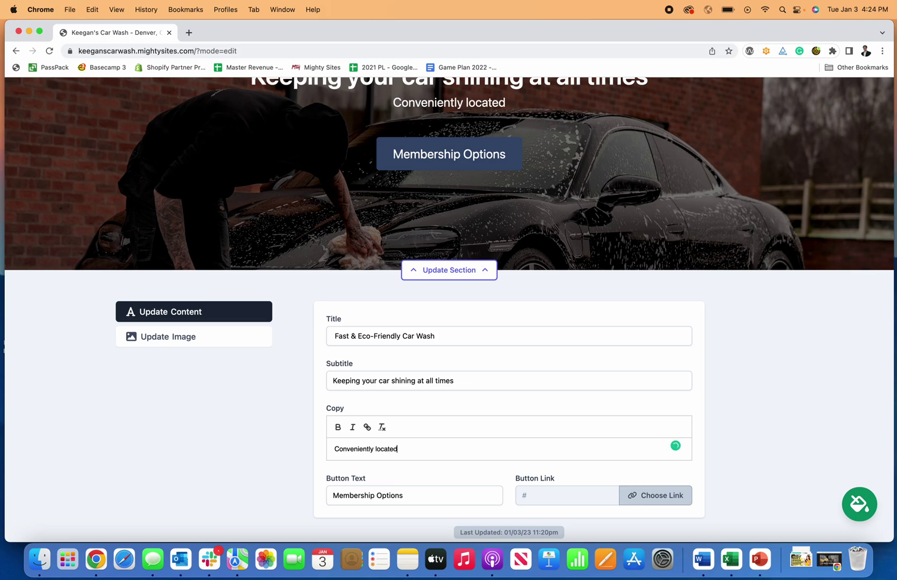
text( car wash.)
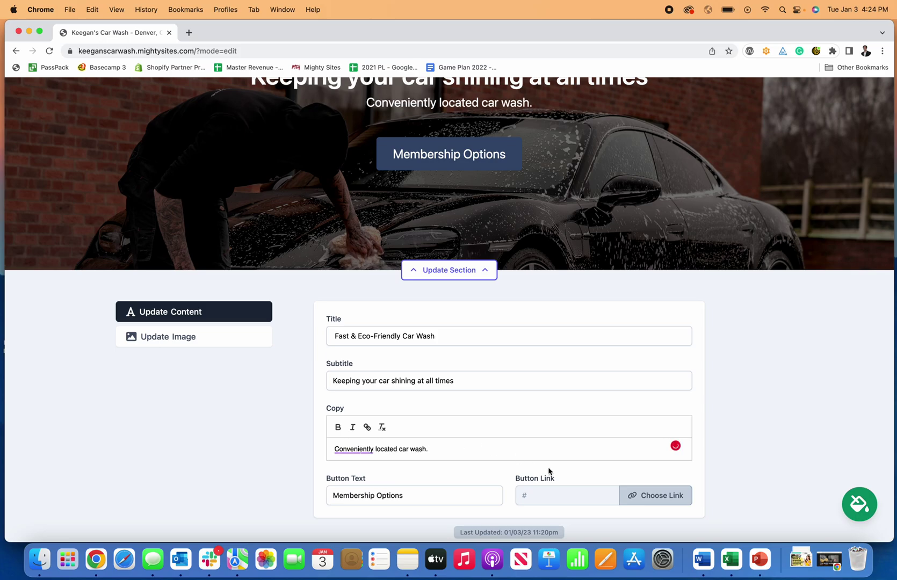
mouse_move(355, 450)
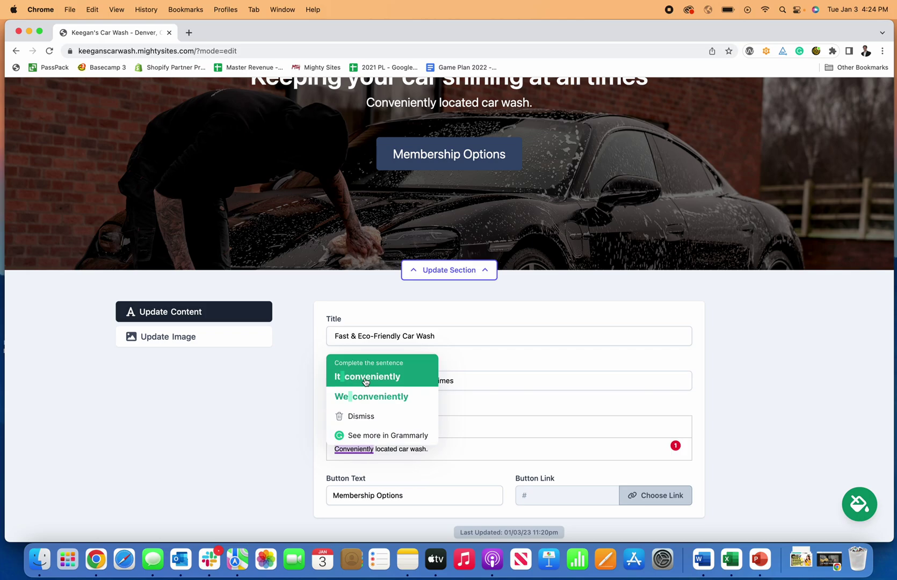
scroll(477, 483, down, 1)
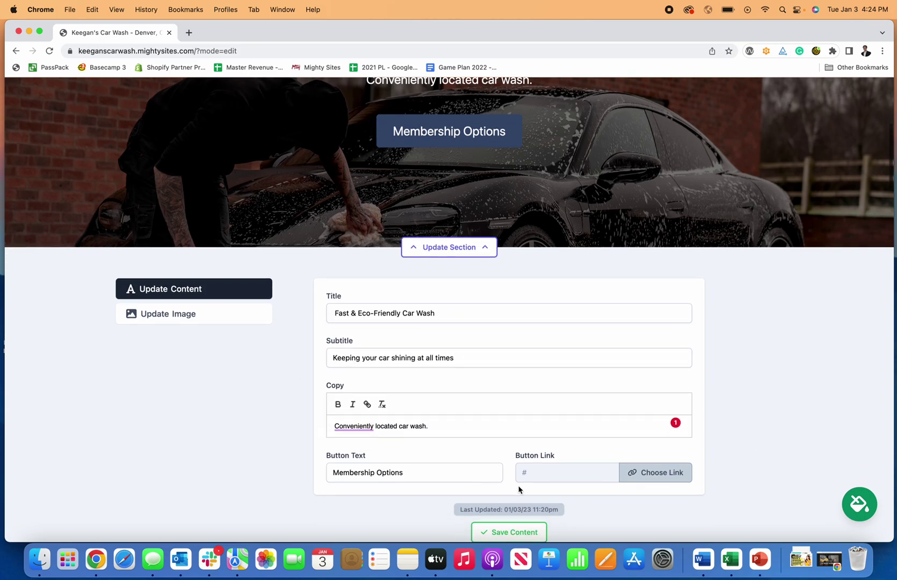
scroll(519, 472, up, 3)
scroll(508, 470, down, 5)
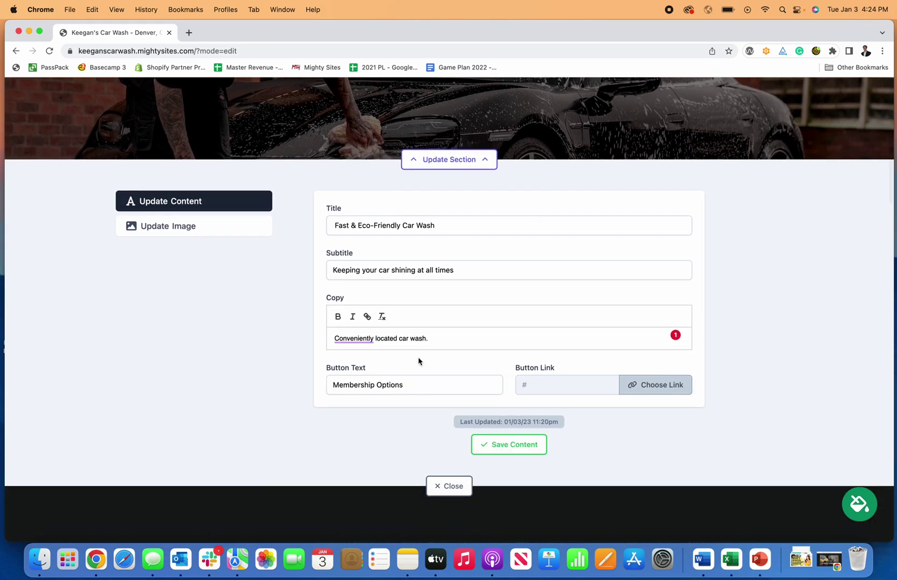
scroll(430, 312, up, 4)
scroll(439, 428, down, 3)
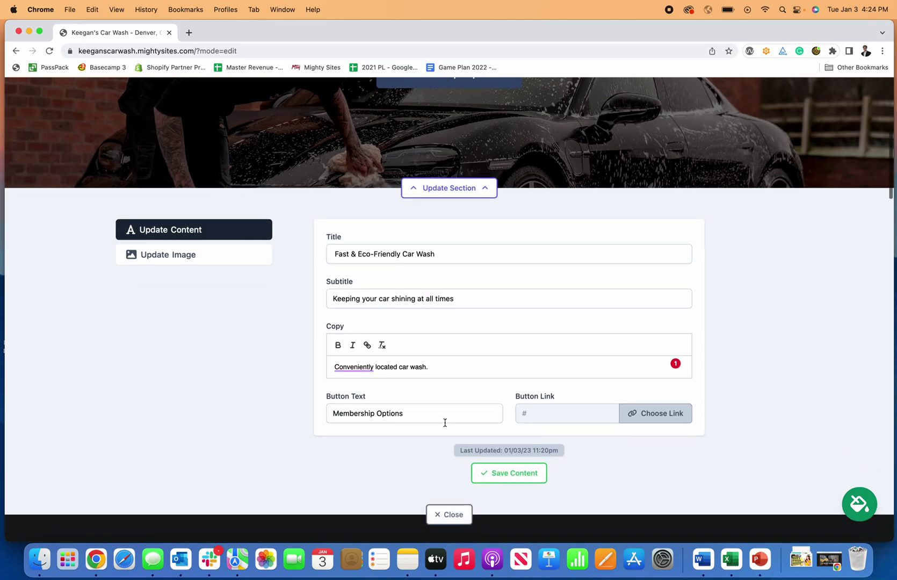
double_click(428, 418)
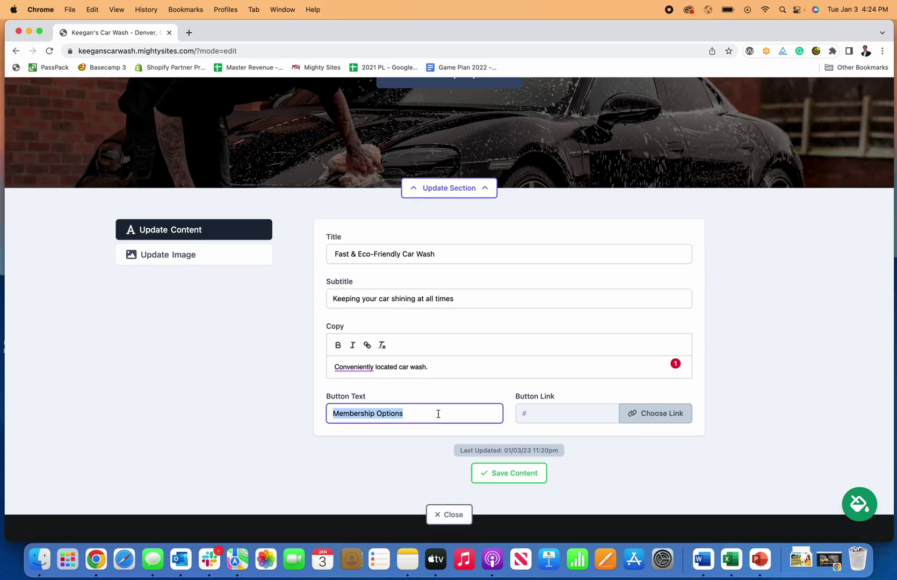
scroll(452, 423, up, 5)
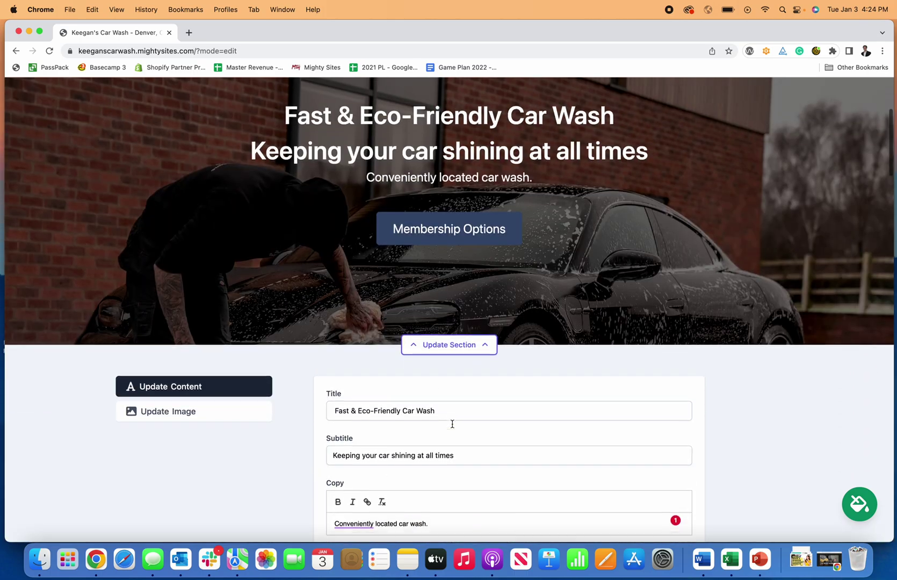
scroll(453, 423, down, 3)
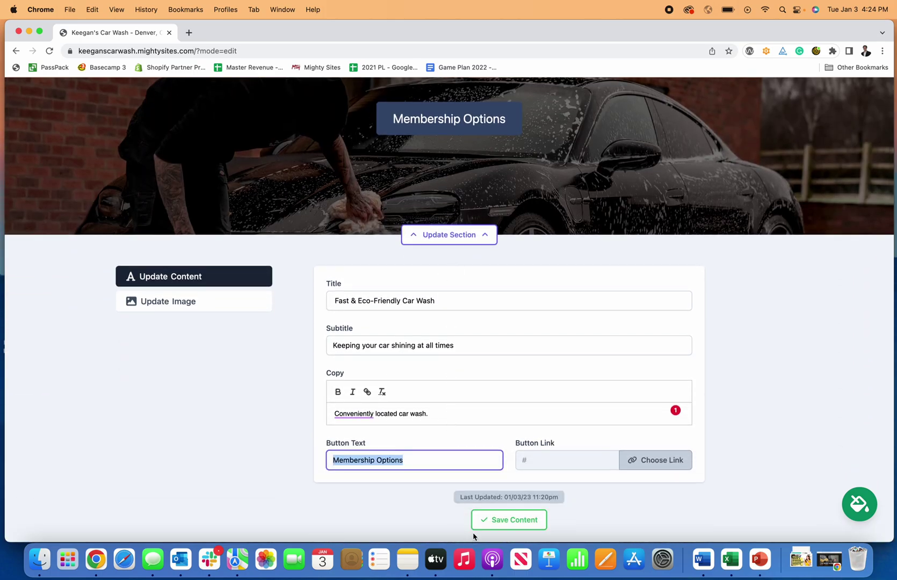
click(476, 522)
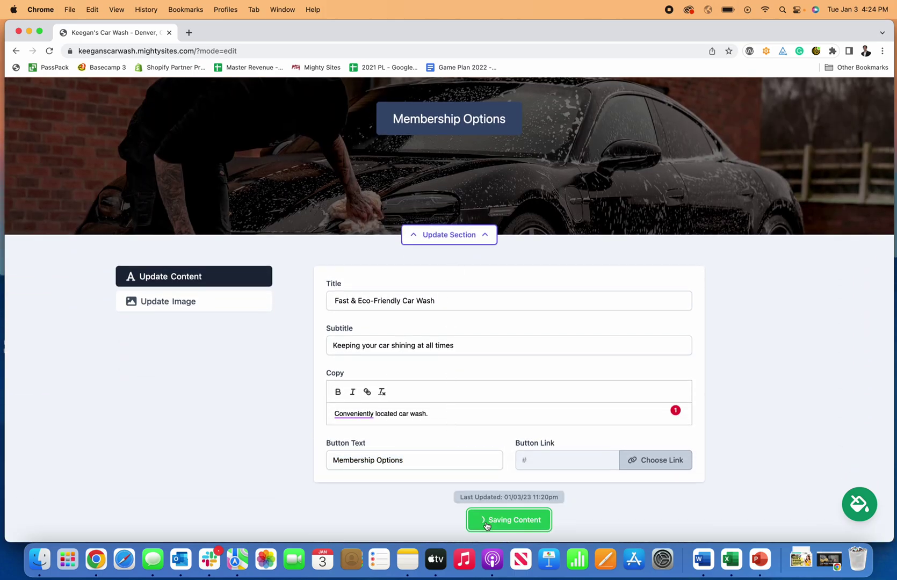
Enter the business street address and postal code in Update Location, save, and close the editor.
click(449, 234)
scroll(472, 441, up, 3)
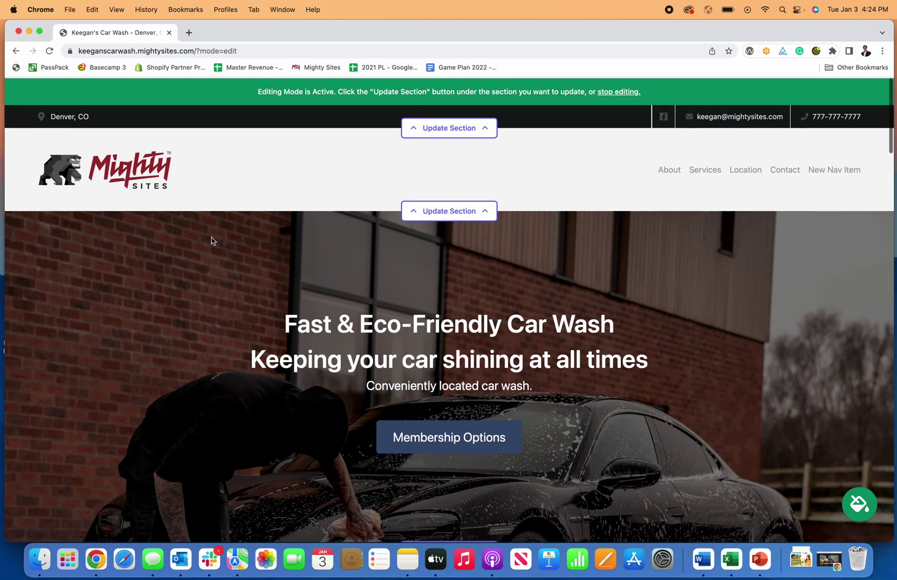
click(449, 127)
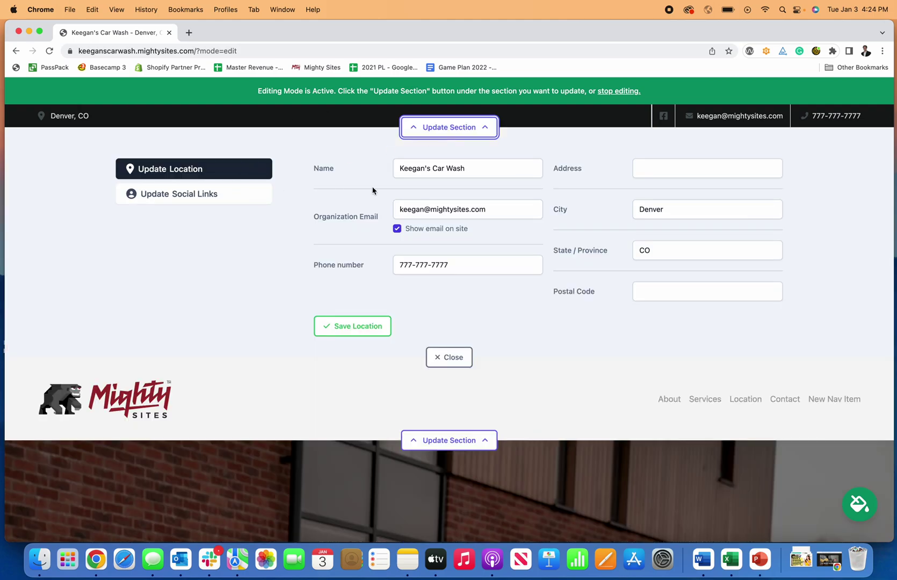
click(673, 167)
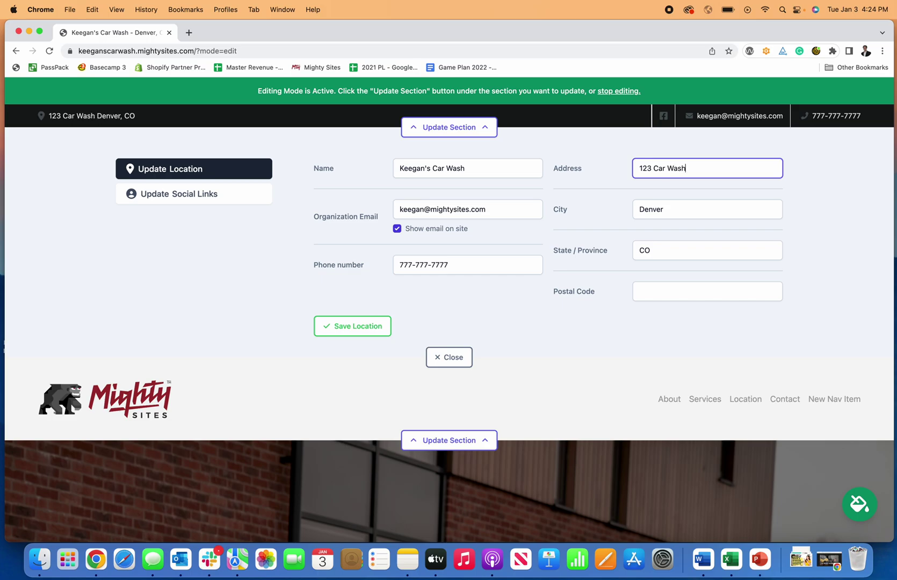
scroll(651, 182, down, 1)
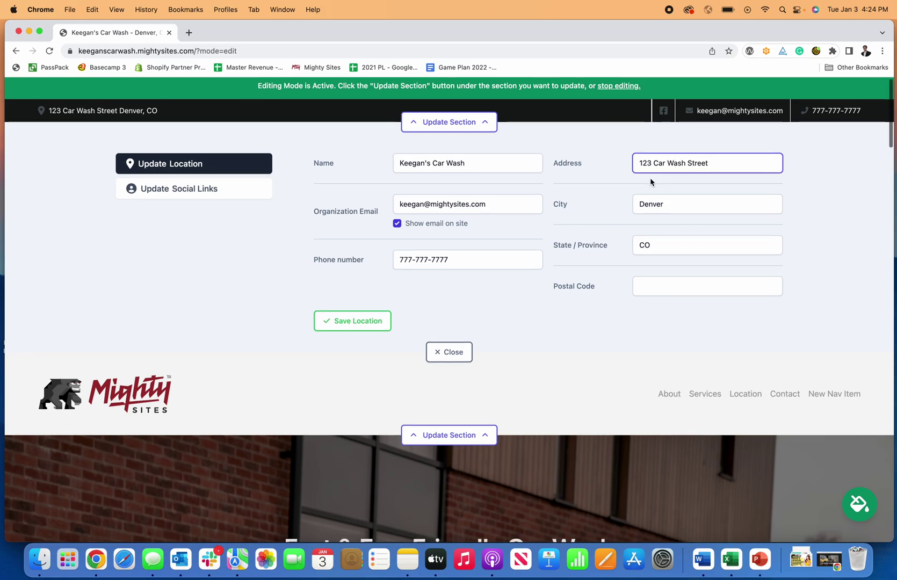
click(670, 293)
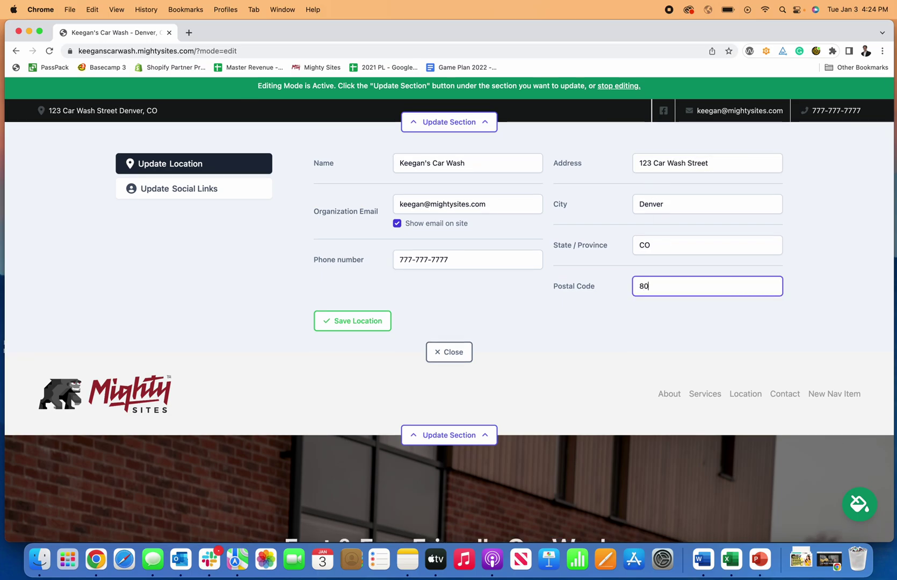
click(688, 322)
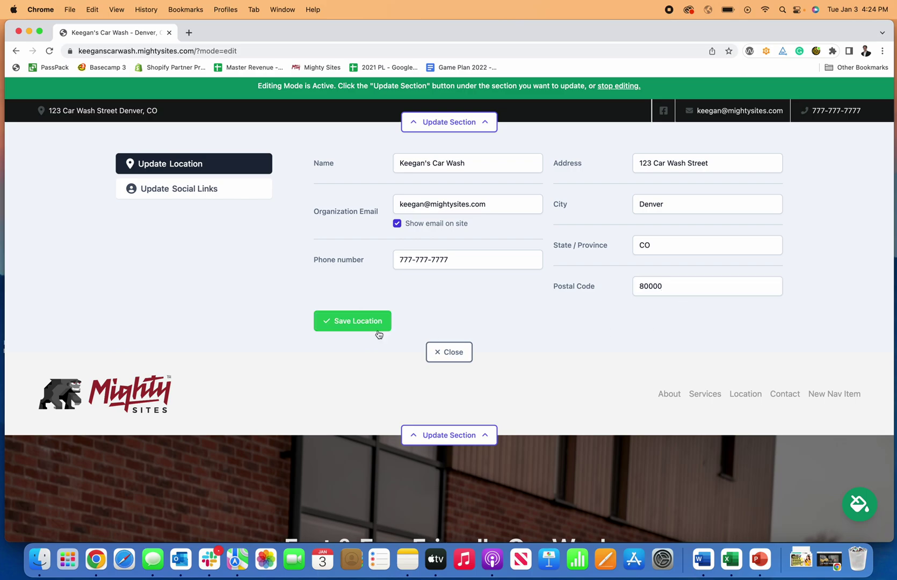
click(359, 323)
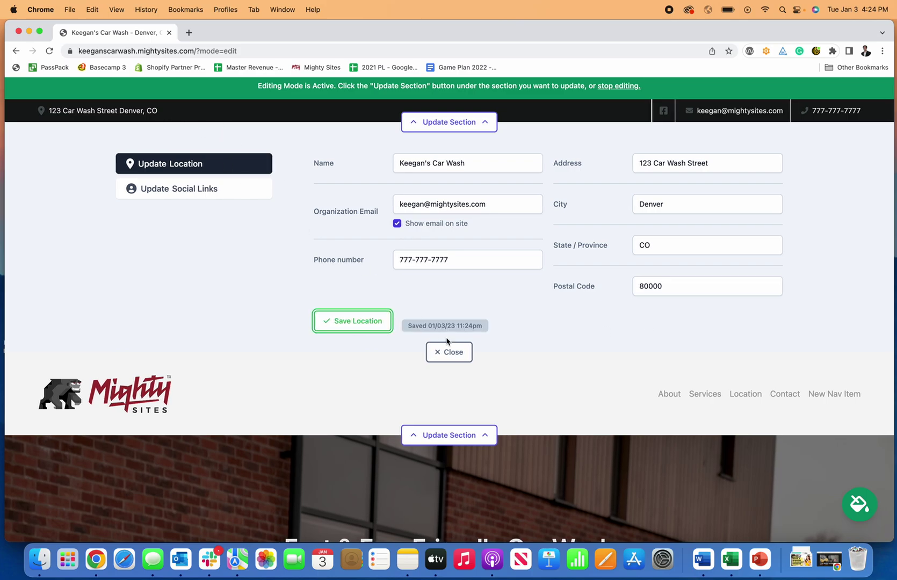
click(467, 358)
Relabel the hero button 'Get Directions', link it to a Directions Link action, and save.
scroll(515, 303, down, 3)
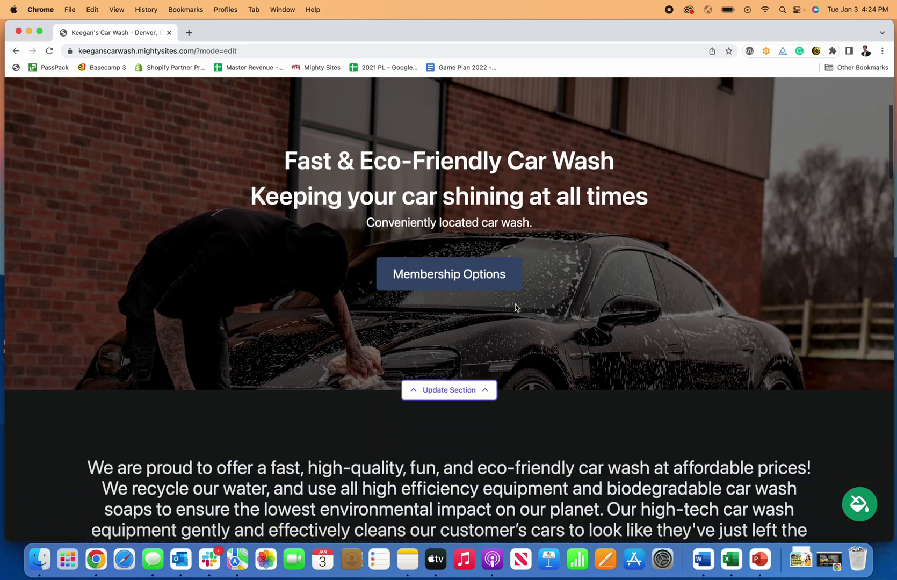
click(486, 382)
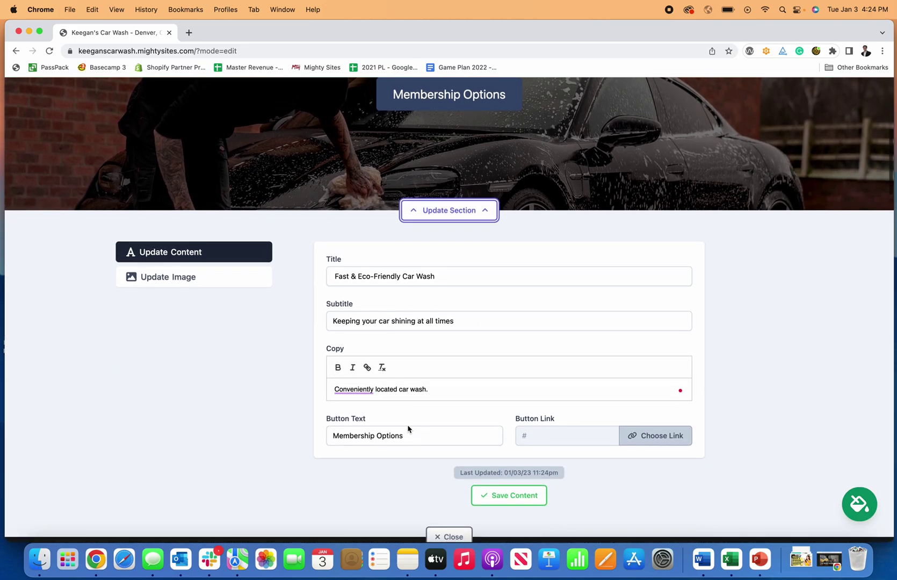
triple_click(420, 436)
text(Get)
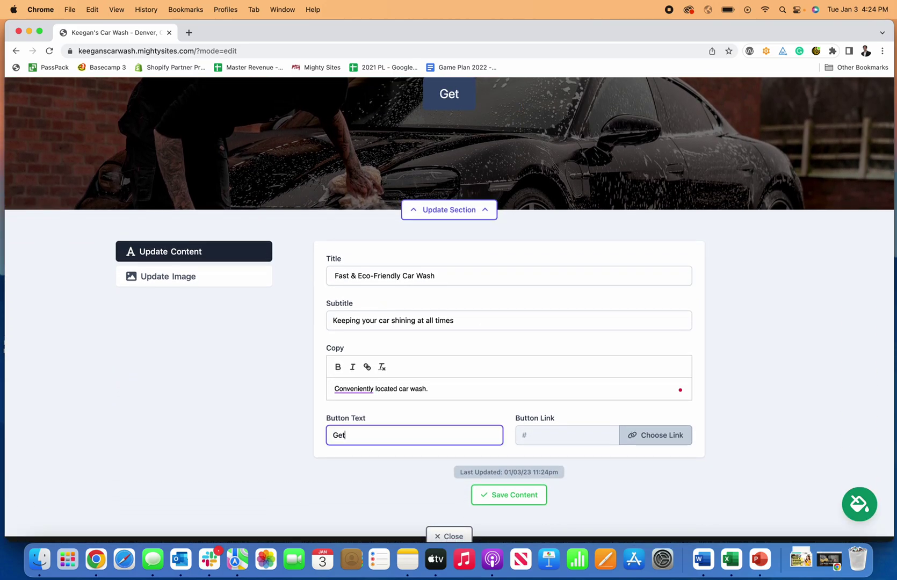
text( Directions)
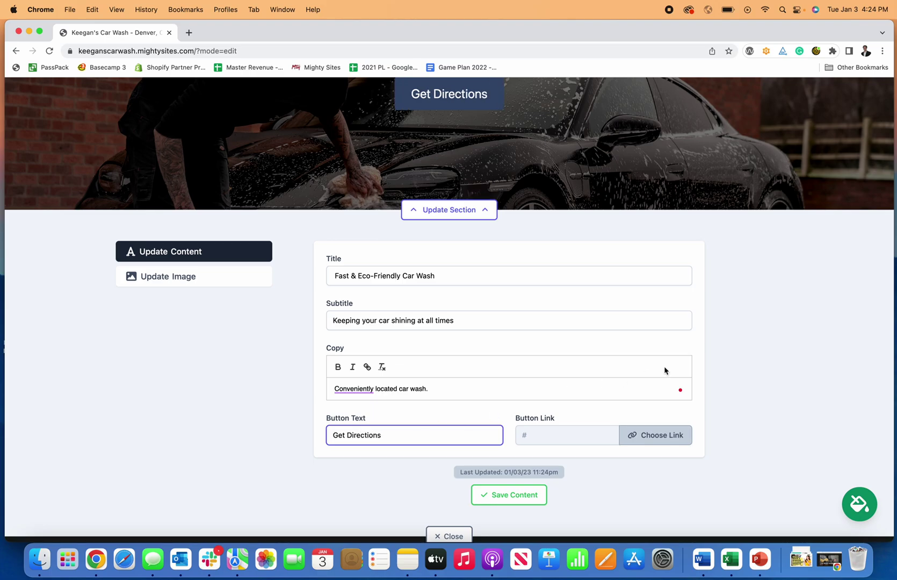
click(677, 369)
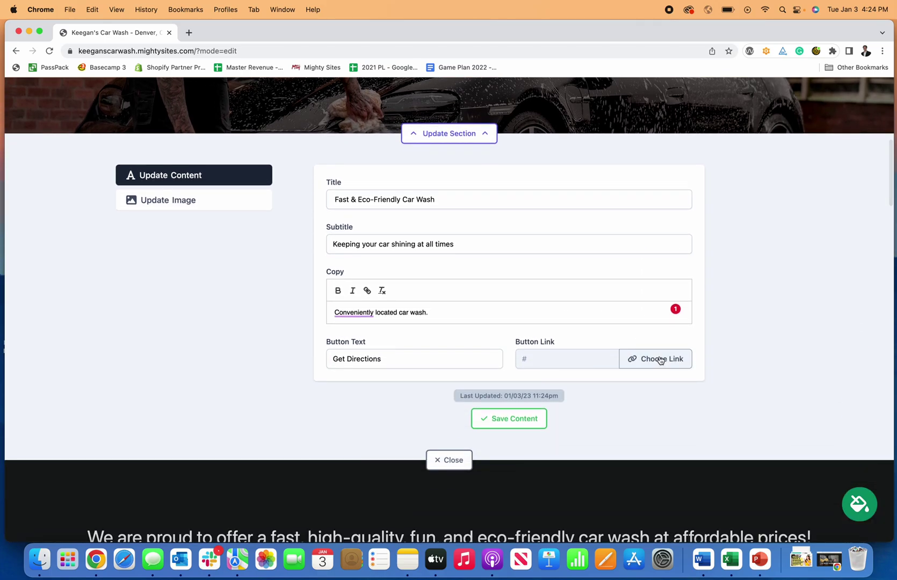
click(661, 359)
click(482, 283)
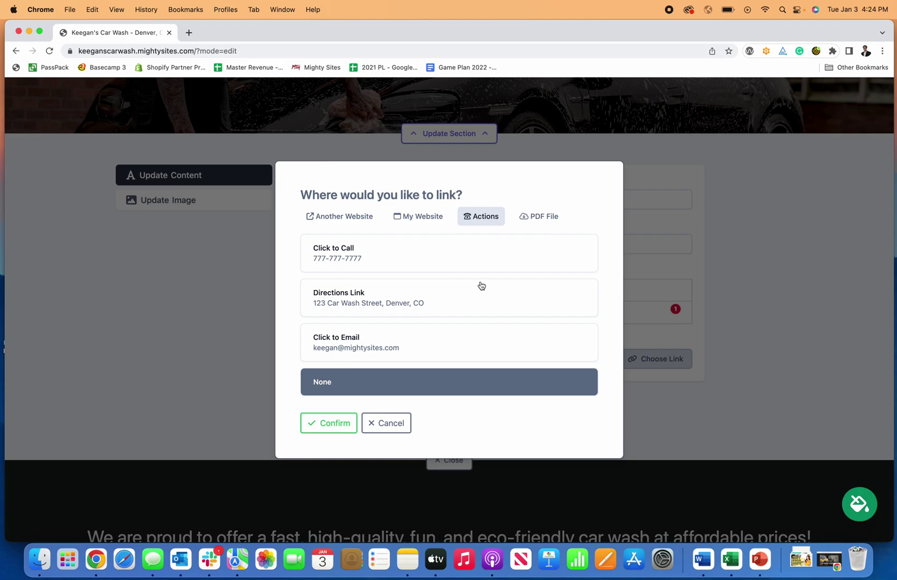
click(354, 304)
click(338, 423)
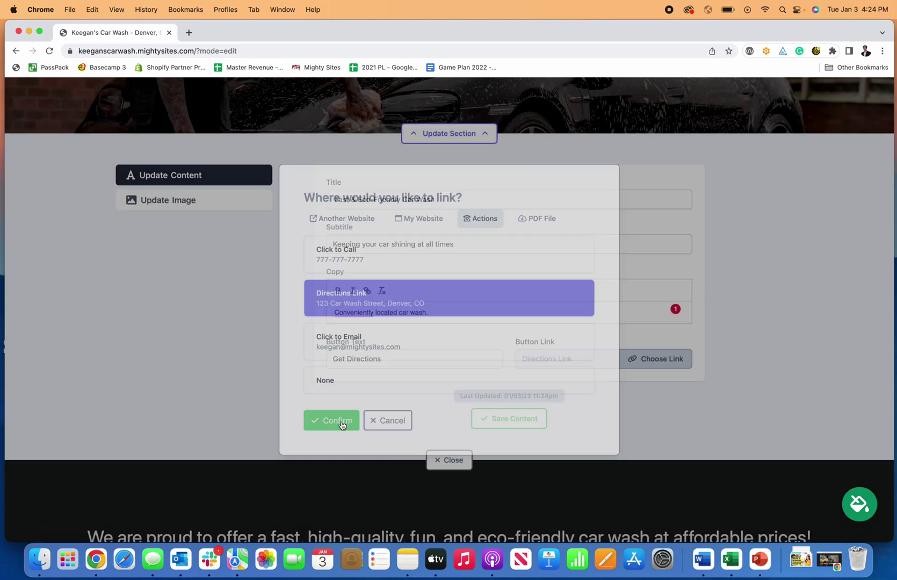
click(474, 412)
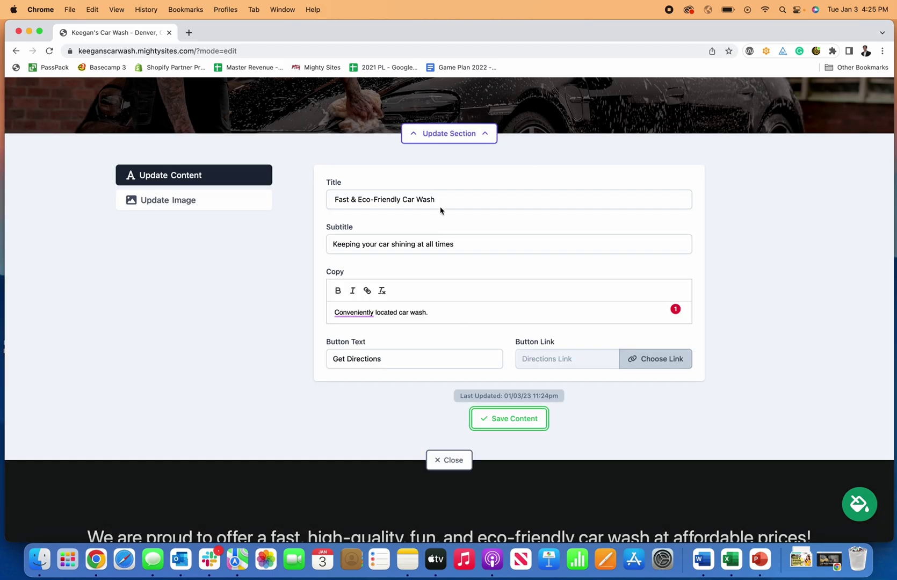
Test that Get Directions opens the map, then return to the site editor.
click(442, 134)
scroll(451, 225, up, 6)
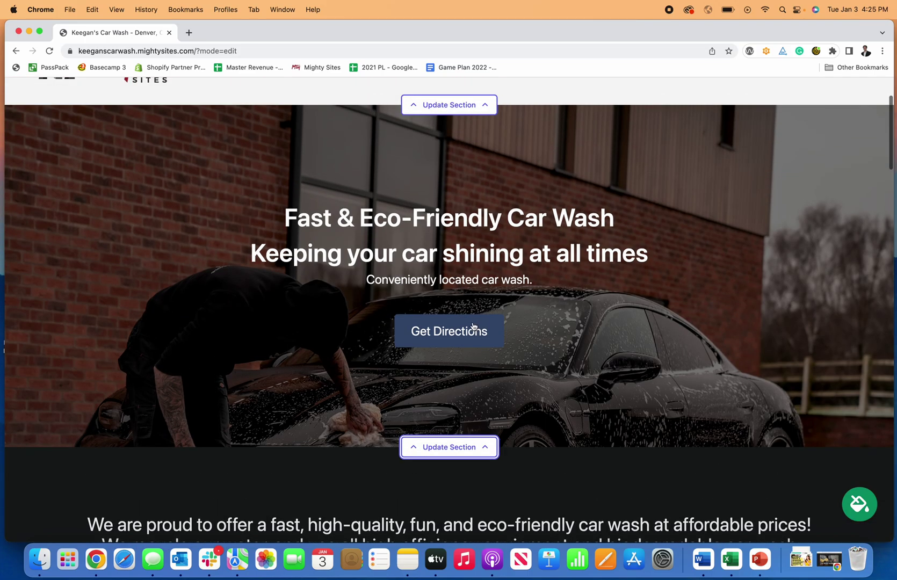
click(441, 339)
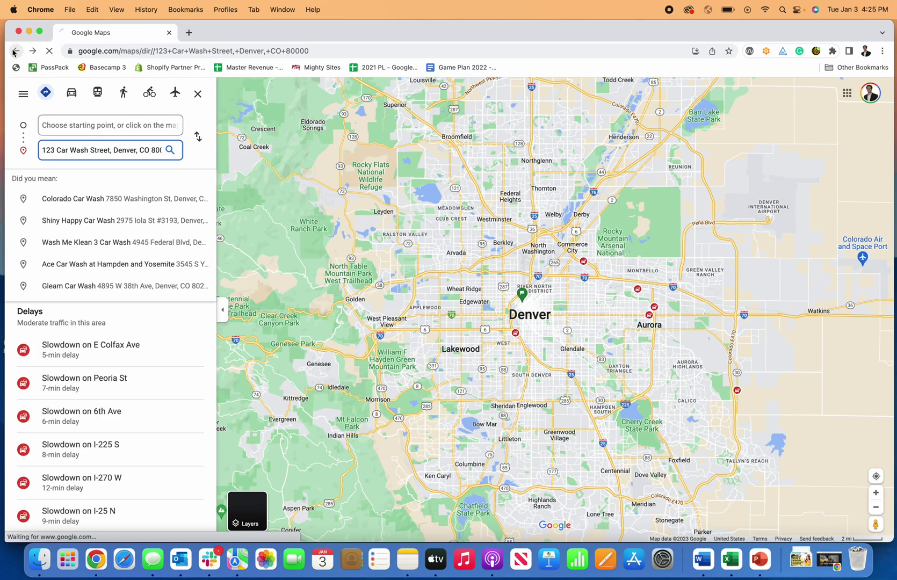
click(15, 52)
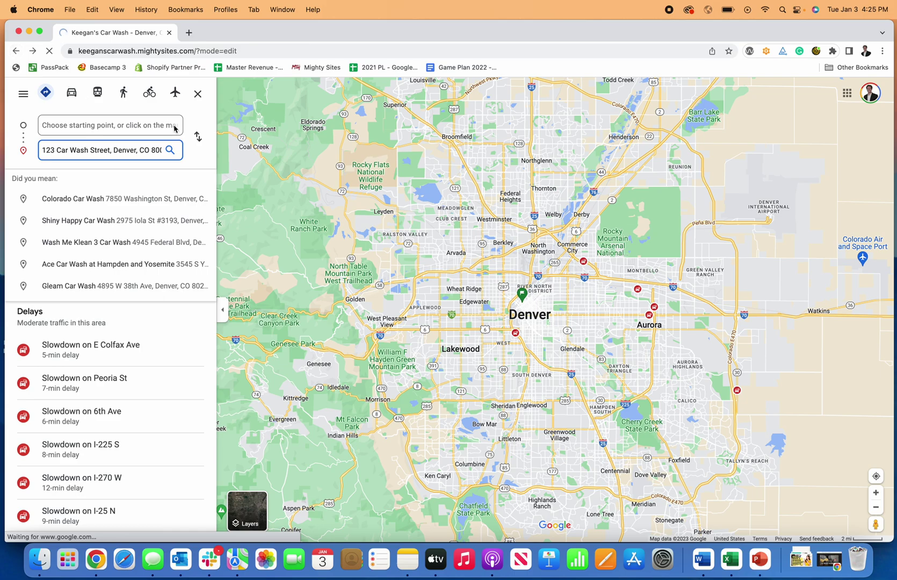
scroll(424, 232, down, 10)
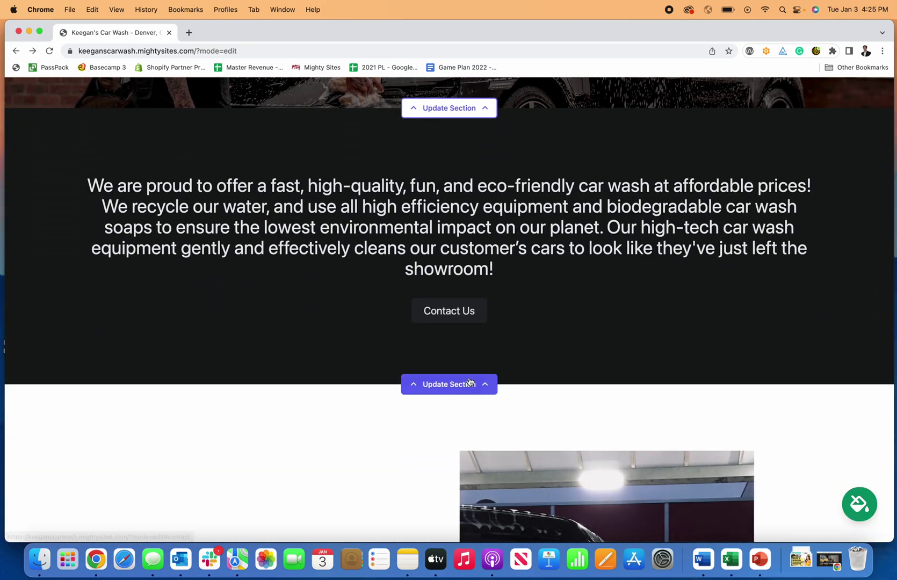
Add the line 'Thos is how you make a website for a car wash.' to the dark section's copy.
click(449, 384)
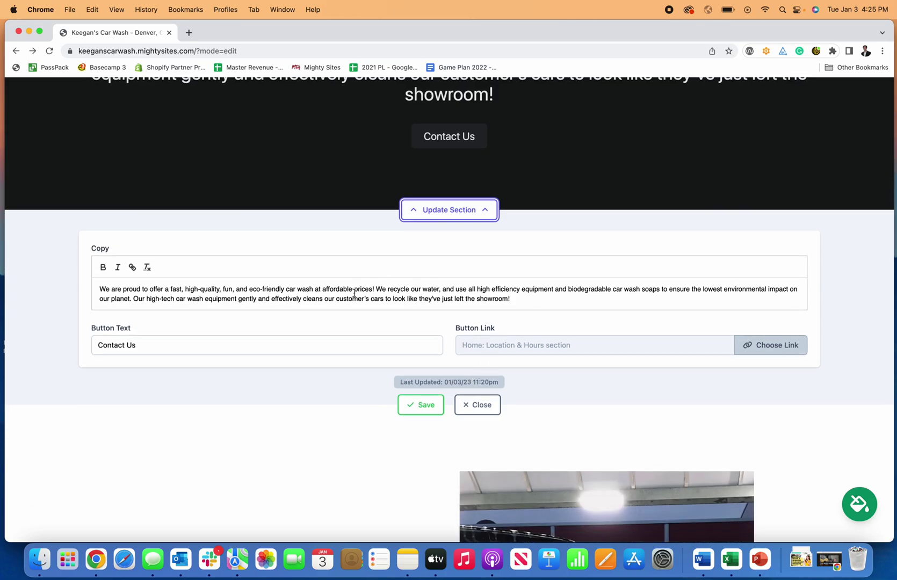
click(542, 298)
key(Return)
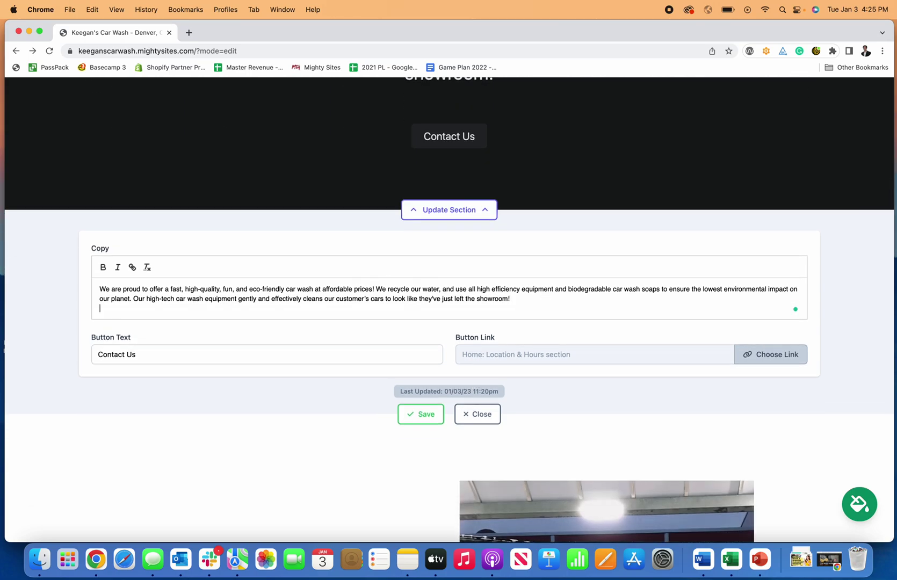
text(Thos)
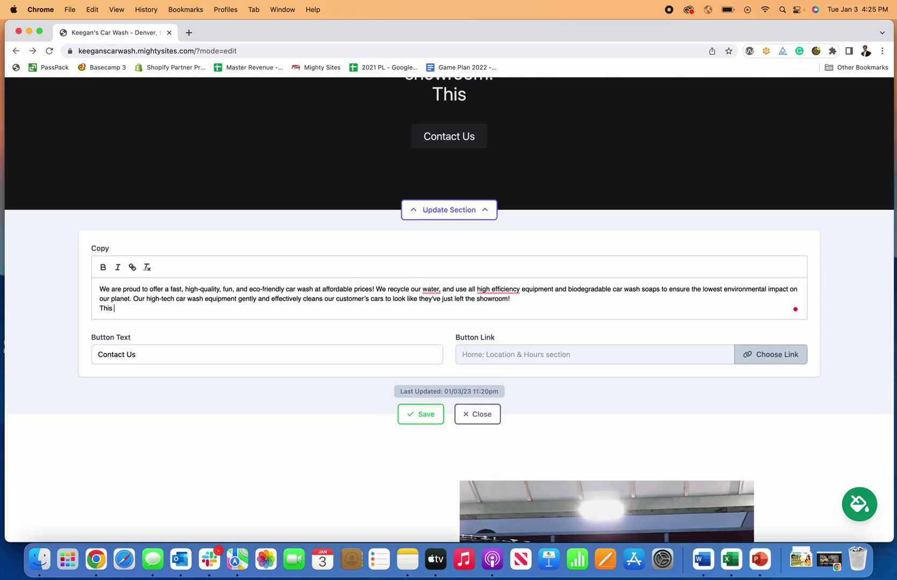
text( is how you make a)
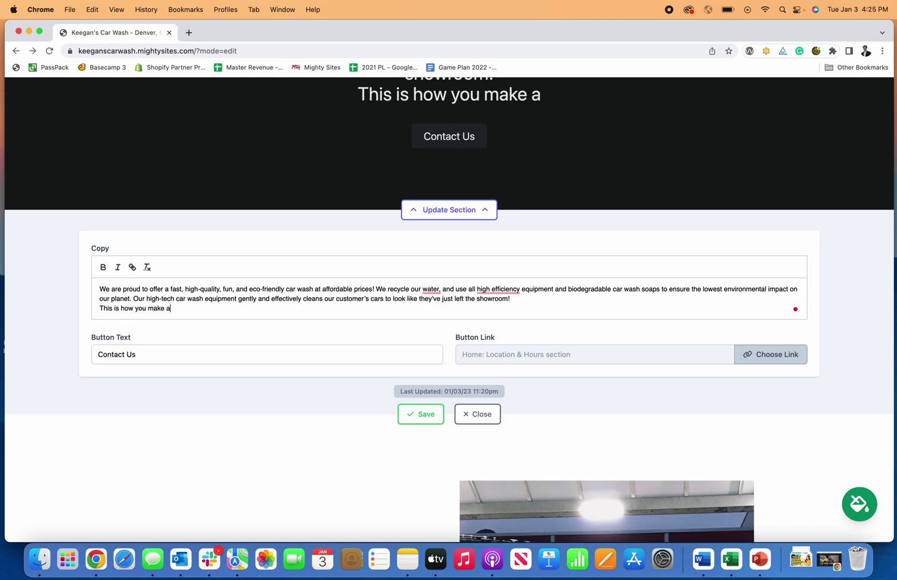
text( website for a car)
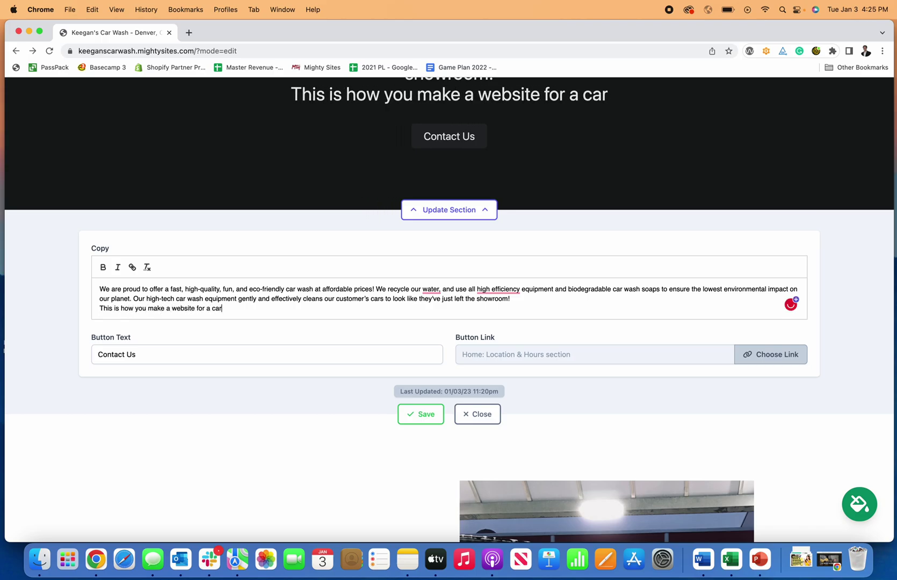
text( wash.)
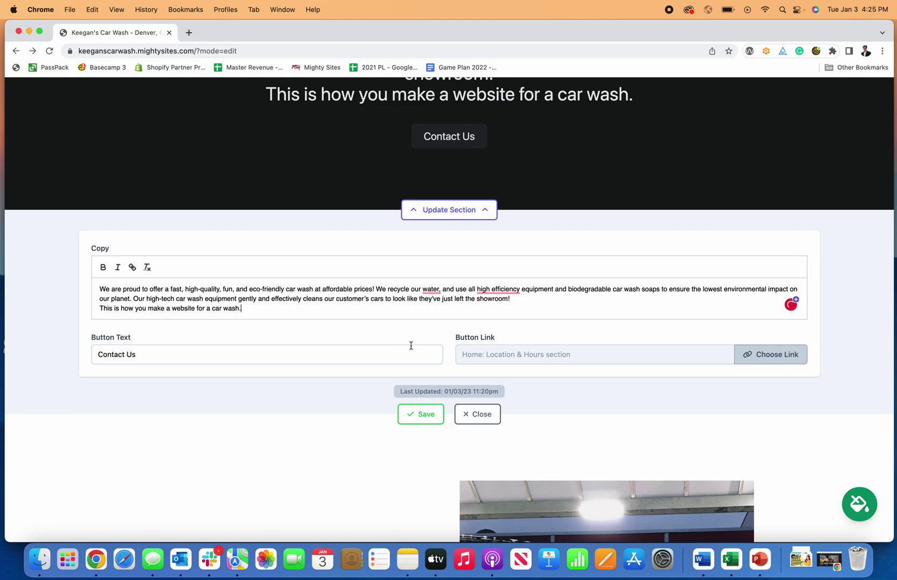
Link the section's button to the Location & Hours section and relabel it 'Location & Hours'.
click(788, 355)
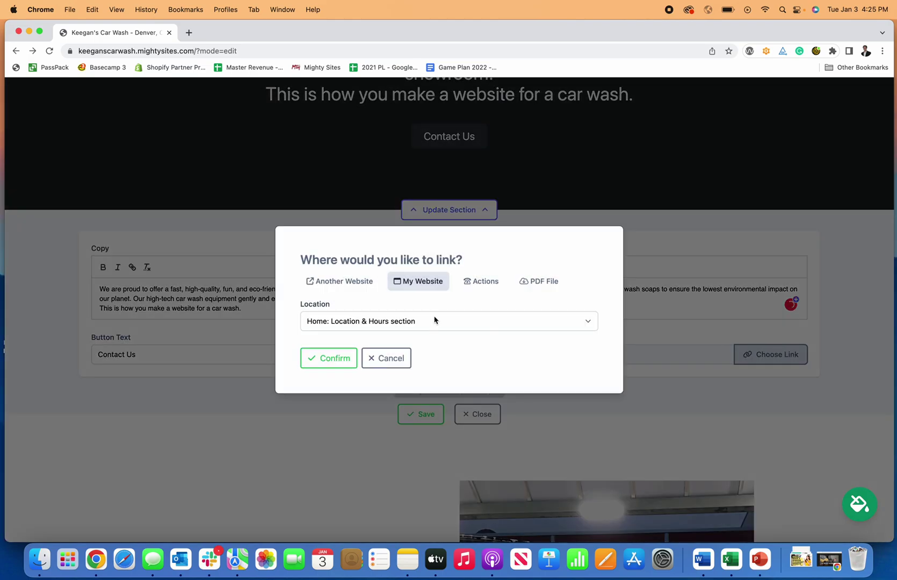
click(377, 322)
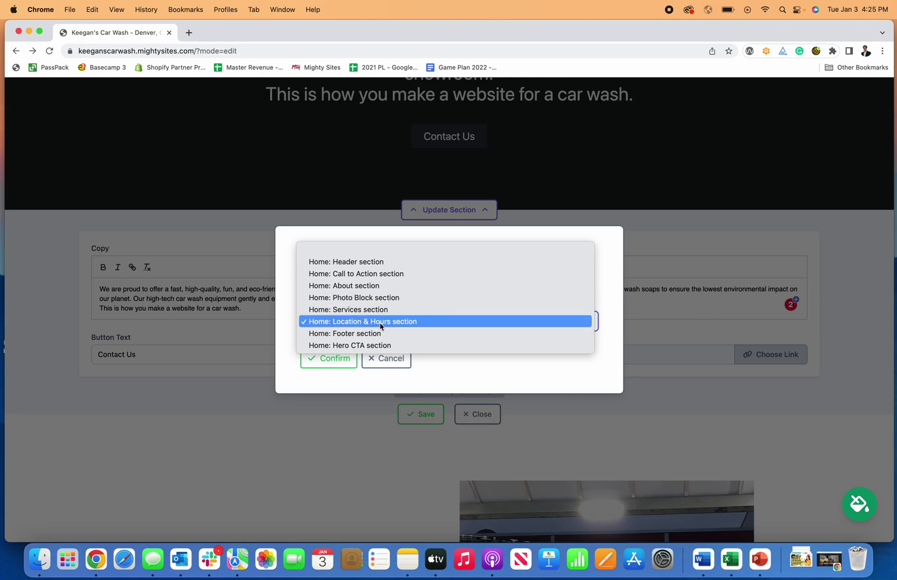
click(380, 324)
click(210, 365)
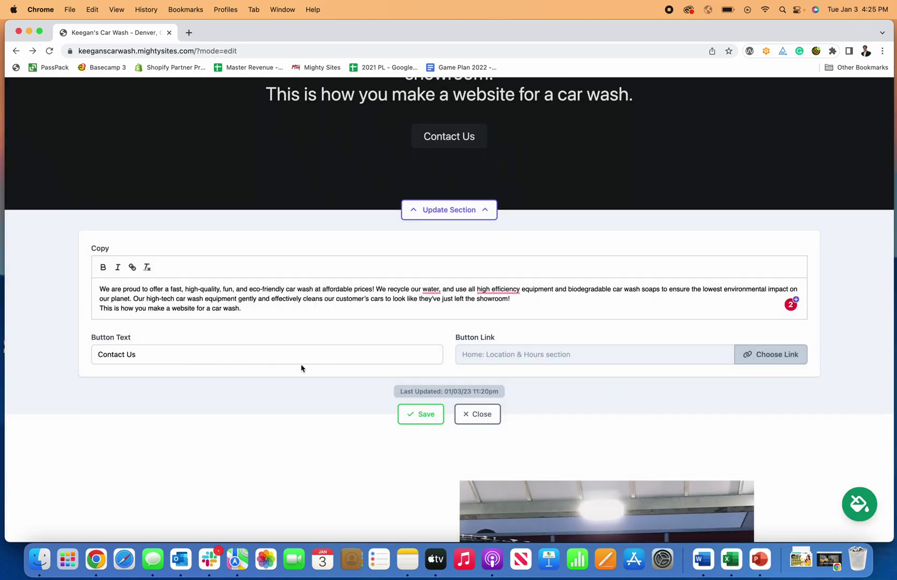
click(259, 357)
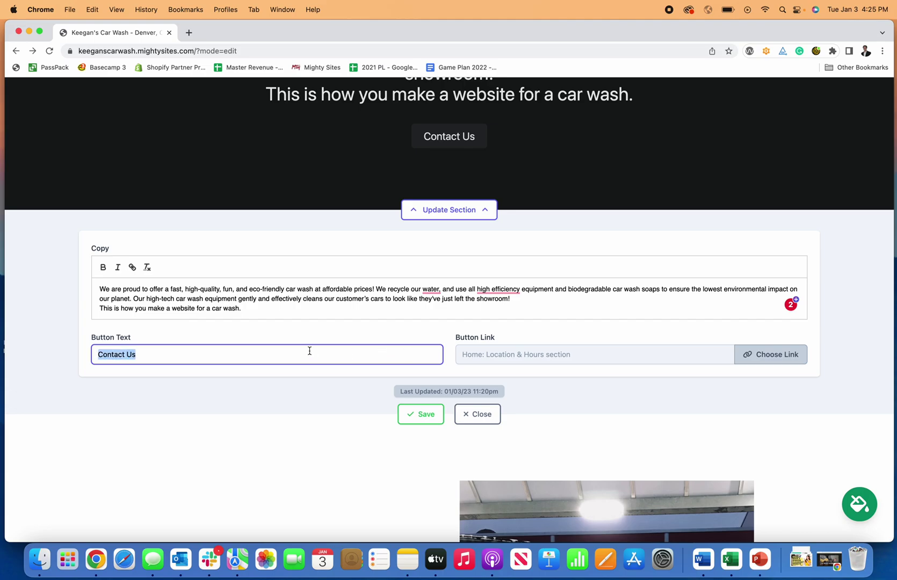
text(Loca)
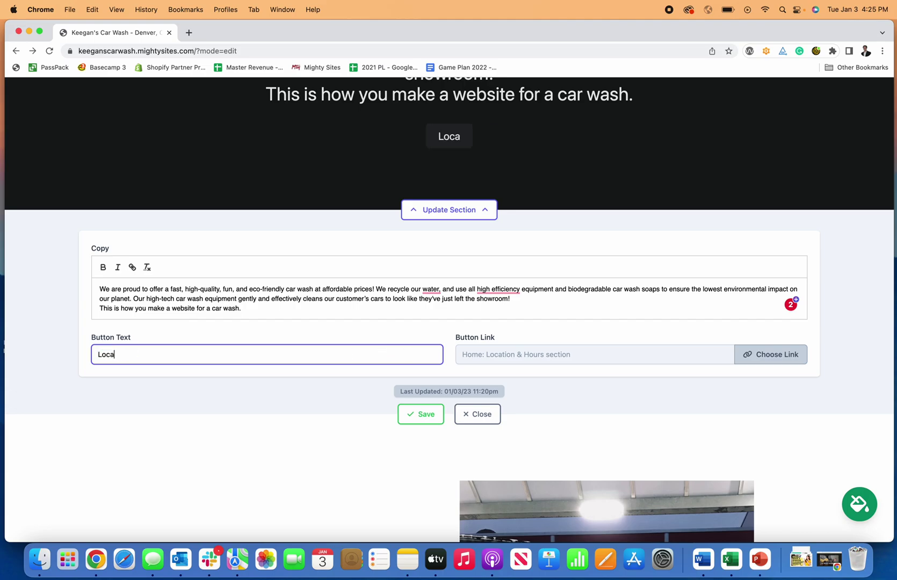
text(tion & Hours)
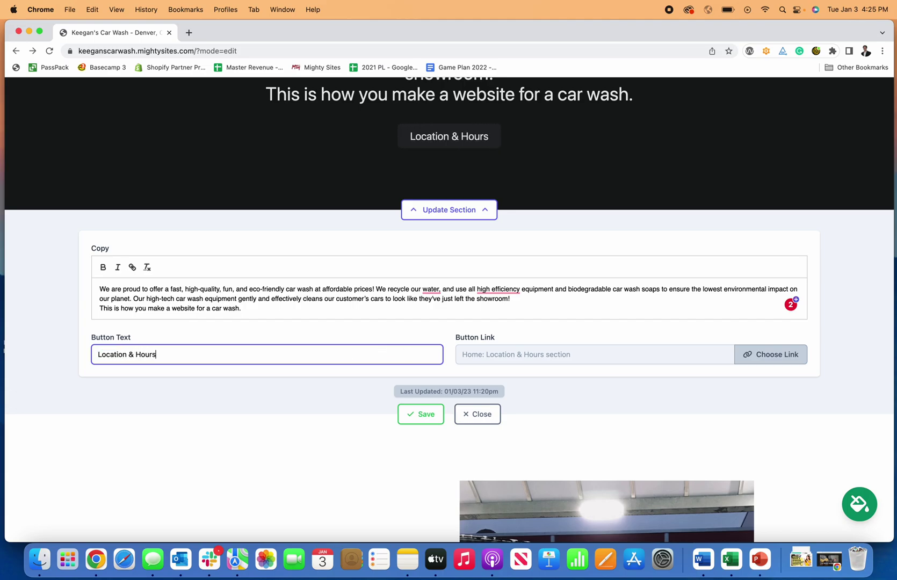
Reconfirm the Location & Hours link, save the section, and test the button's jump.
click(747, 354)
click(348, 320)
click(356, 325)
click(334, 361)
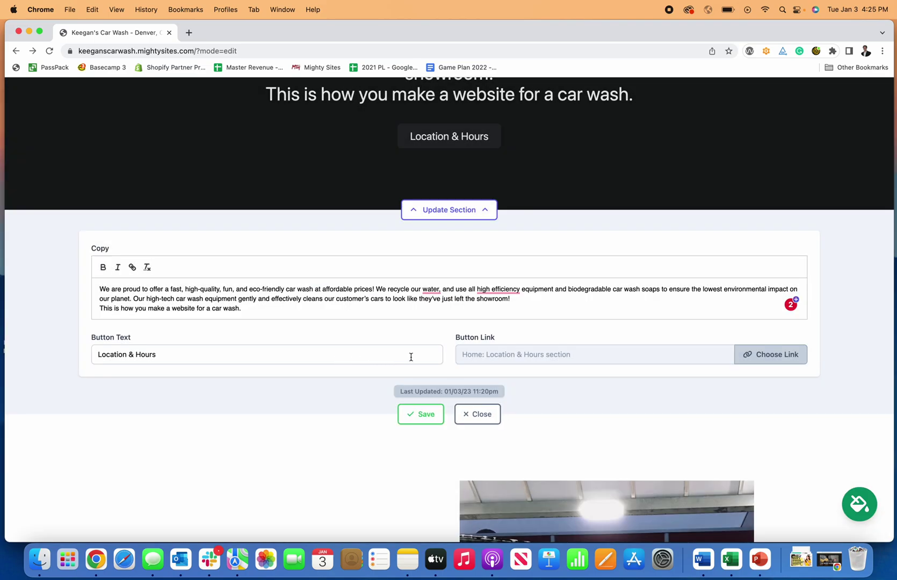
click(435, 423)
click(474, 413)
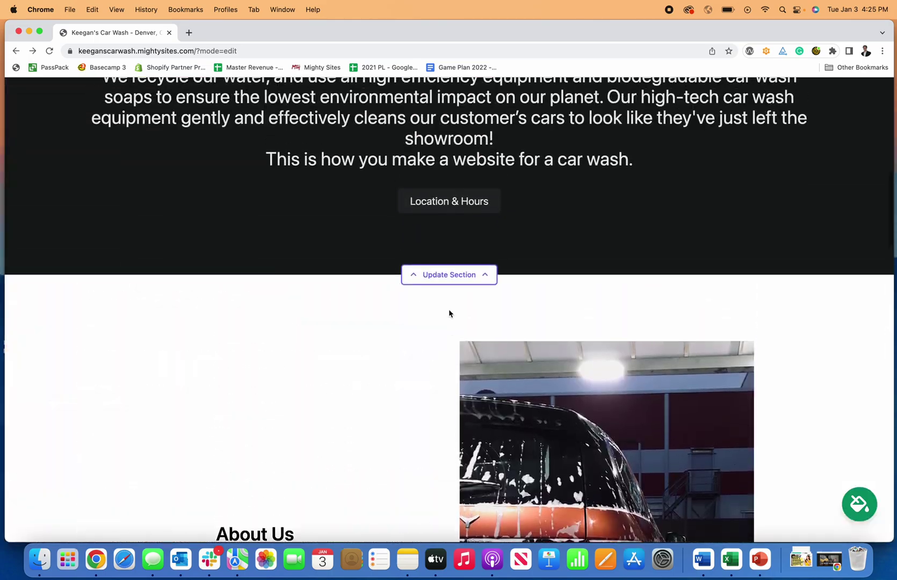
click(453, 270)
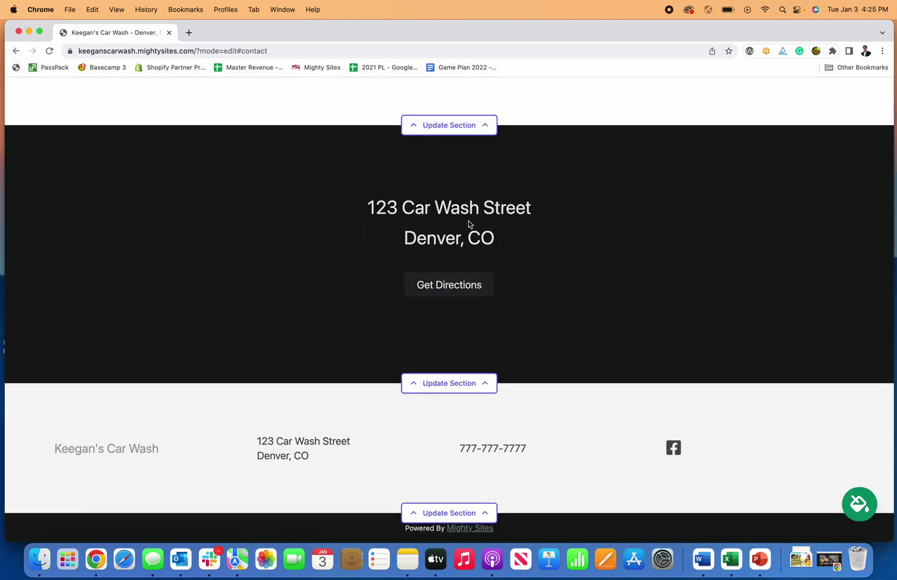
scroll(456, 334, up, 10)
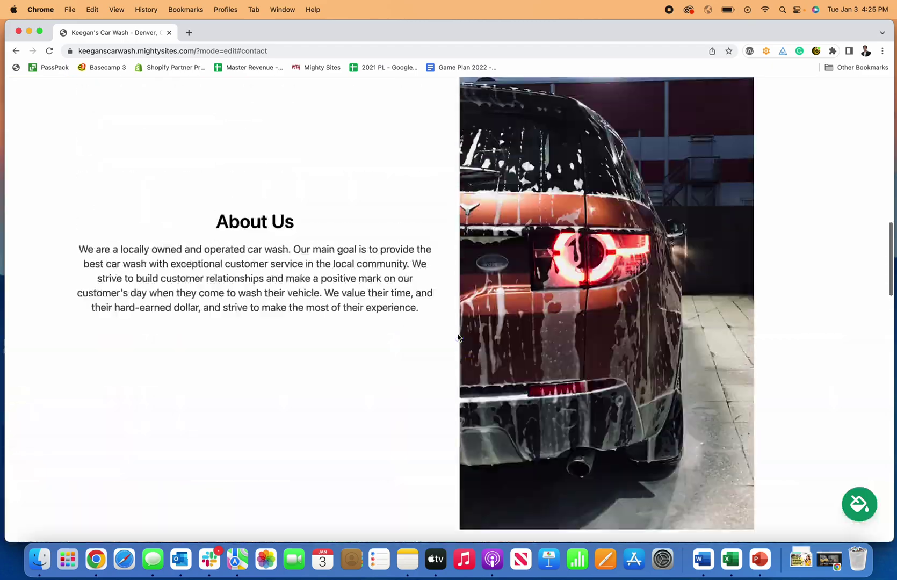
In Update Hours, change Sunday from Closed to 8:00 AM–5:00 PM and save the hours.
scroll(458, 337, down, 15)
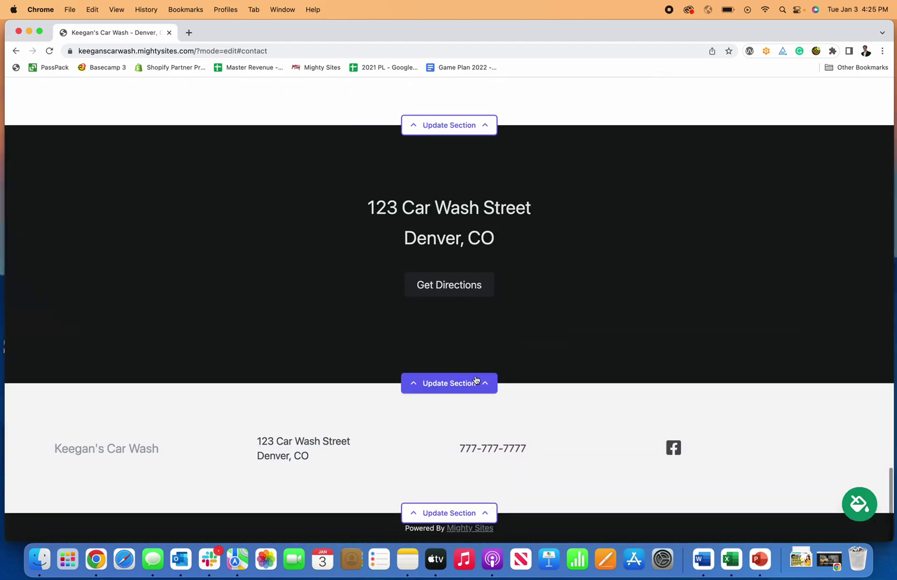
click(476, 383)
scroll(473, 375, down, 4)
click(243, 272)
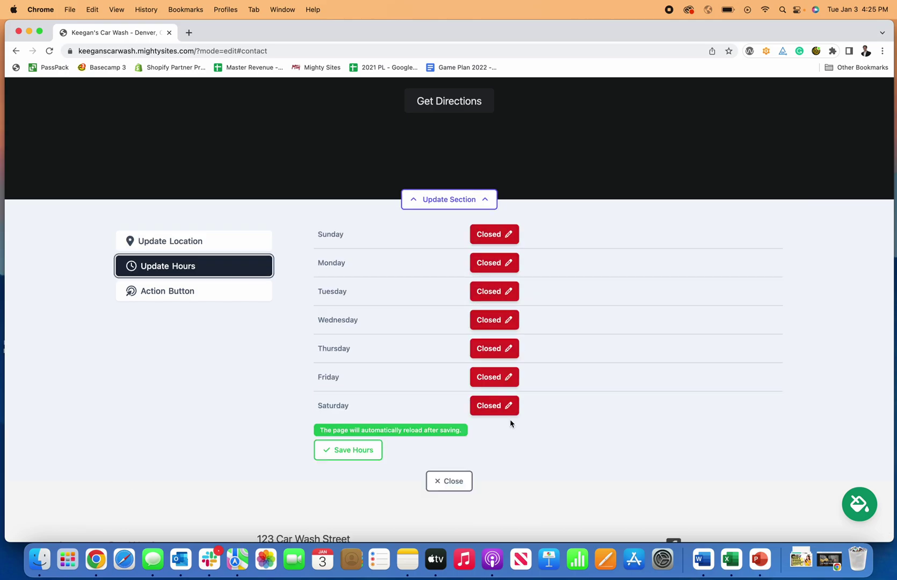
click(505, 245)
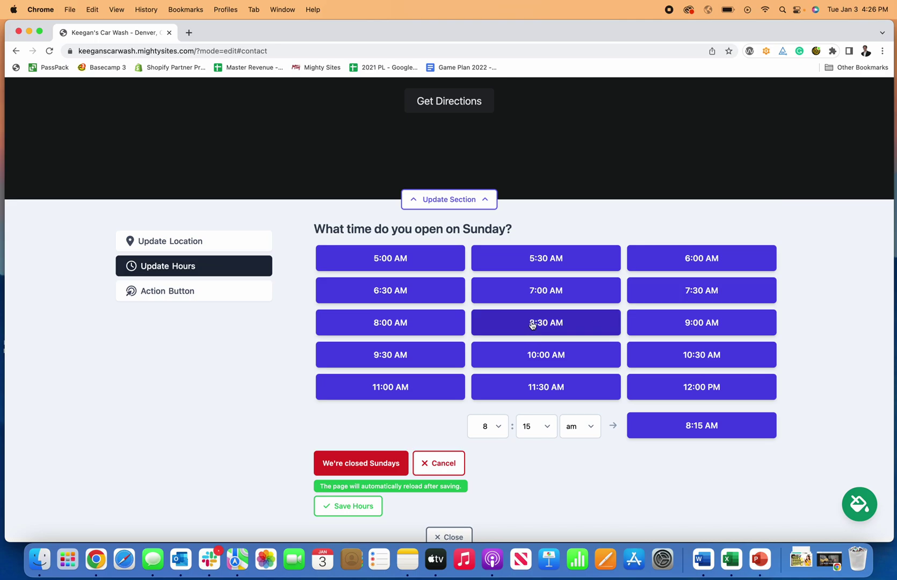
click(435, 323)
click(537, 257)
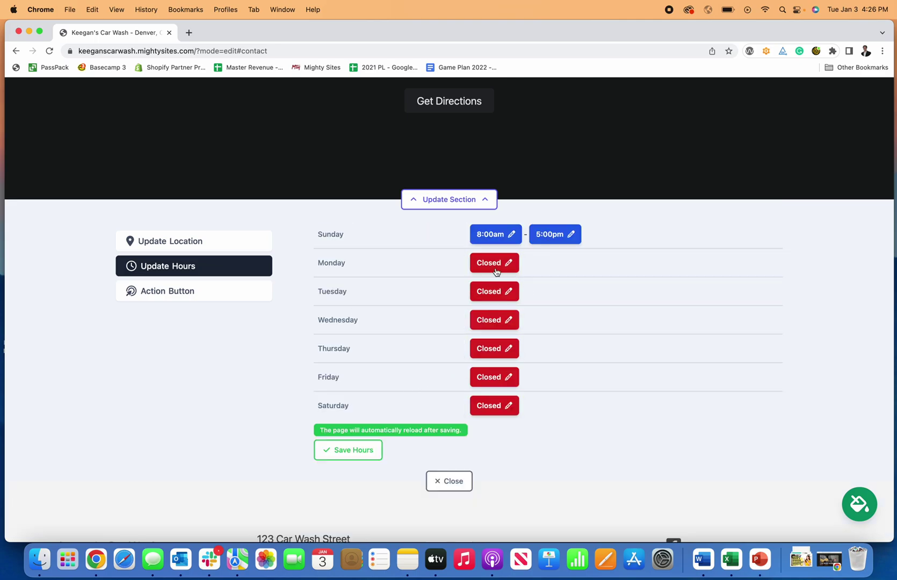
click(348, 452)
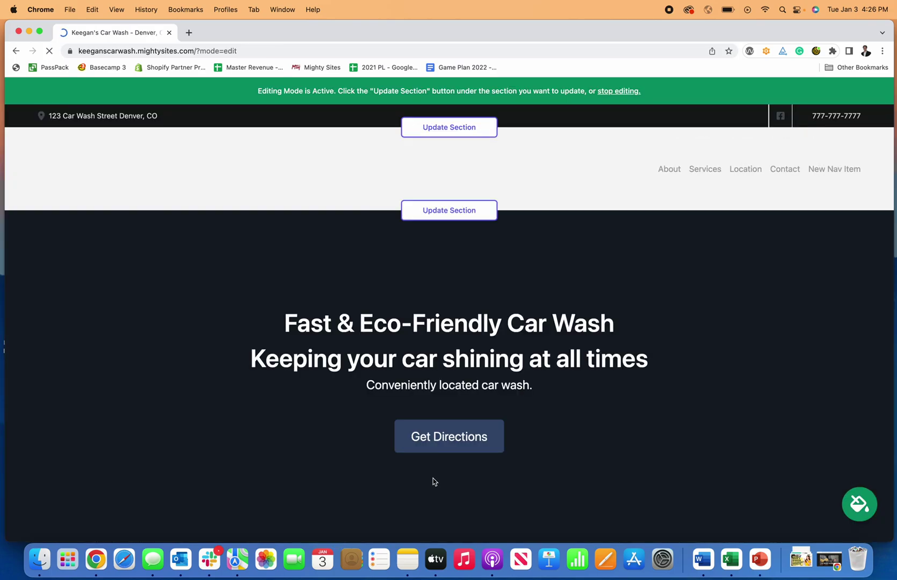
Scroll up and down the page to locate the About Us section.
scroll(443, 417, down, 15)
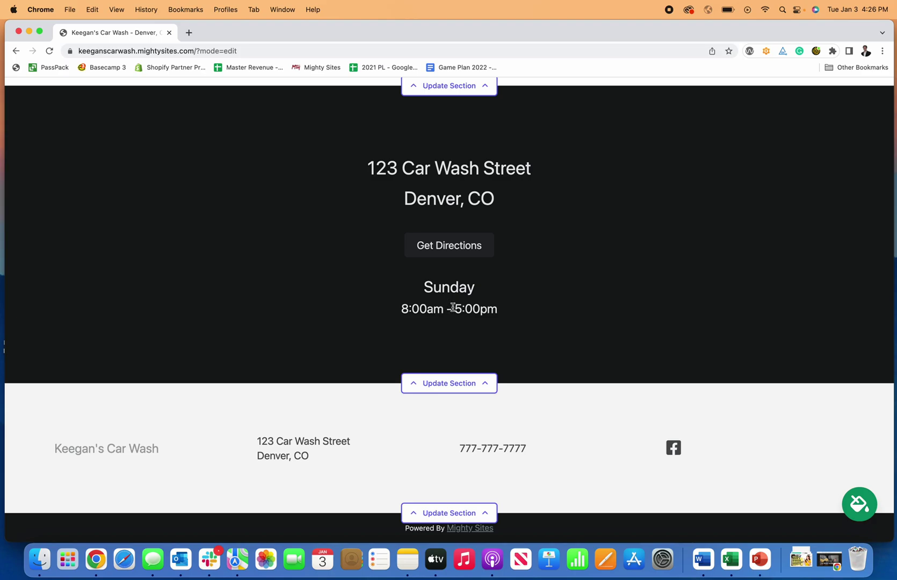
scroll(488, 329, up, 10)
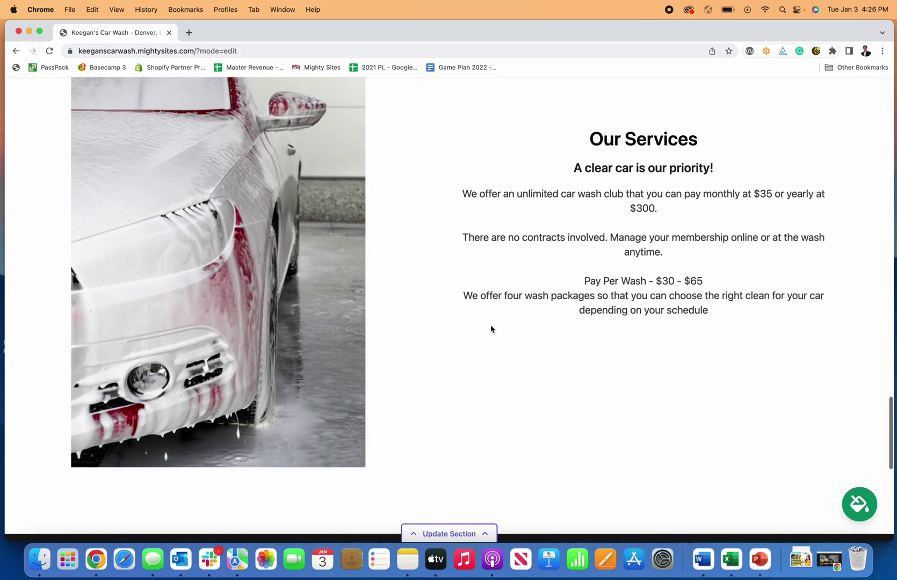
scroll(491, 329, up, 10)
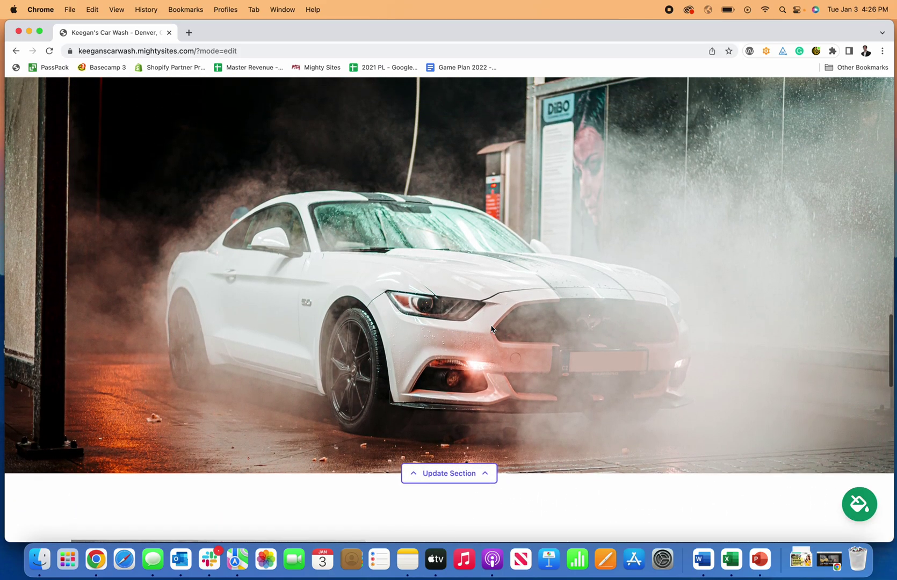
scroll(492, 329, up, 10)
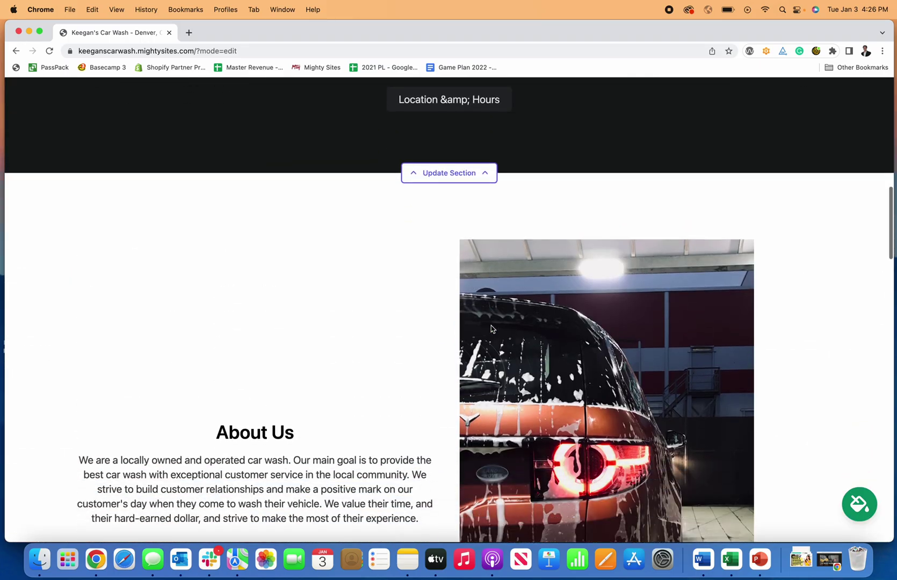
scroll(349, 335, down, 7)
scroll(439, 321, down, 3)
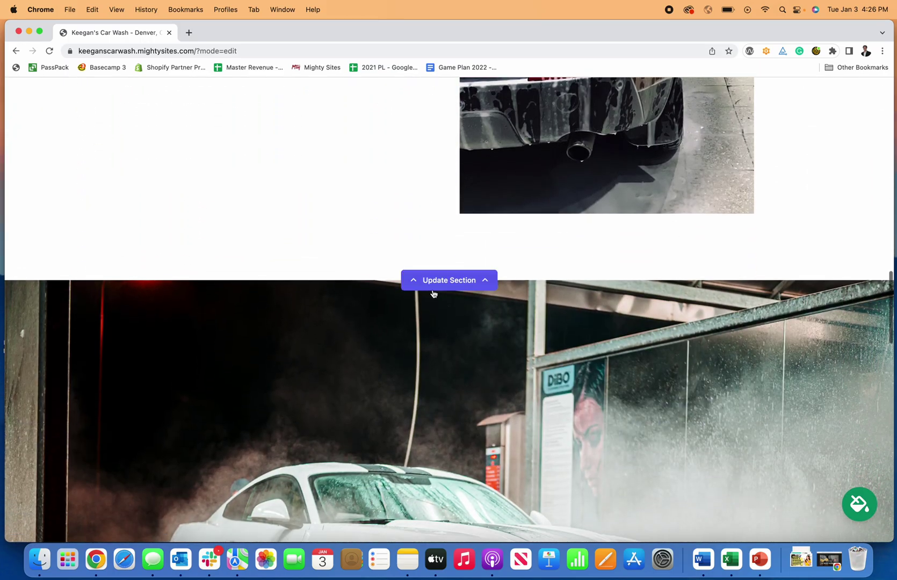
scroll(441, 322, up, 15)
scroll(483, 402, down, 15)
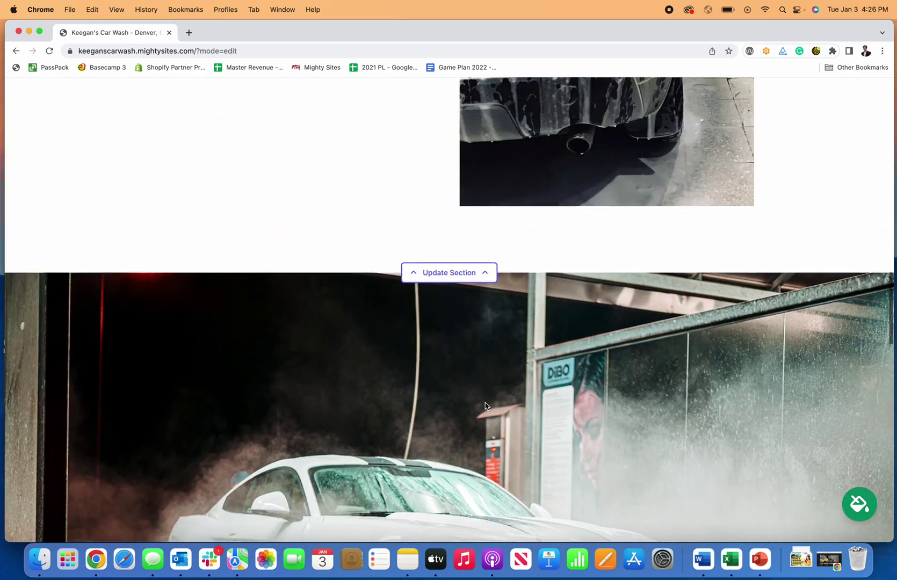
Open the About Us image options and try browsing for a local photo, then cancel.
scroll(485, 398, up, 1)
click(436, 305)
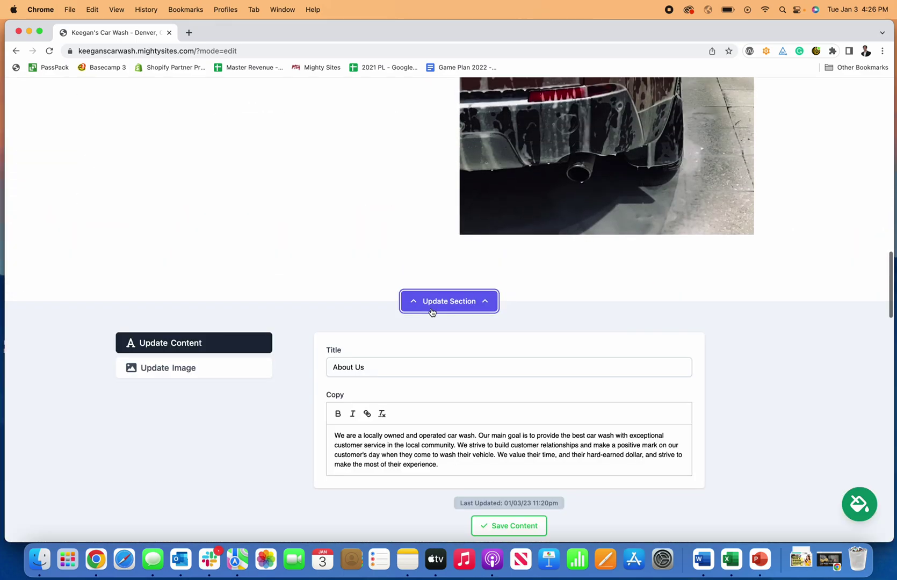
click(229, 368)
scroll(242, 363, down, 2)
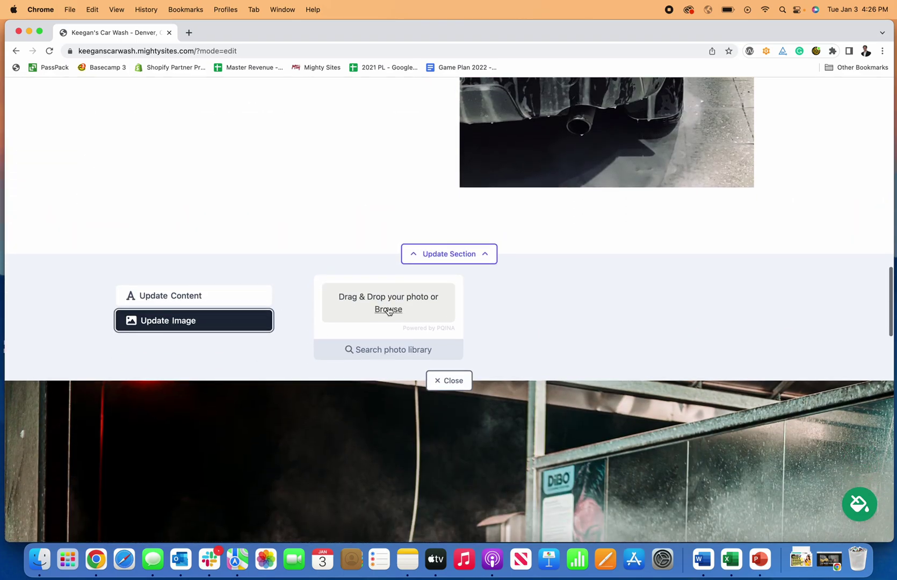
click(388, 310)
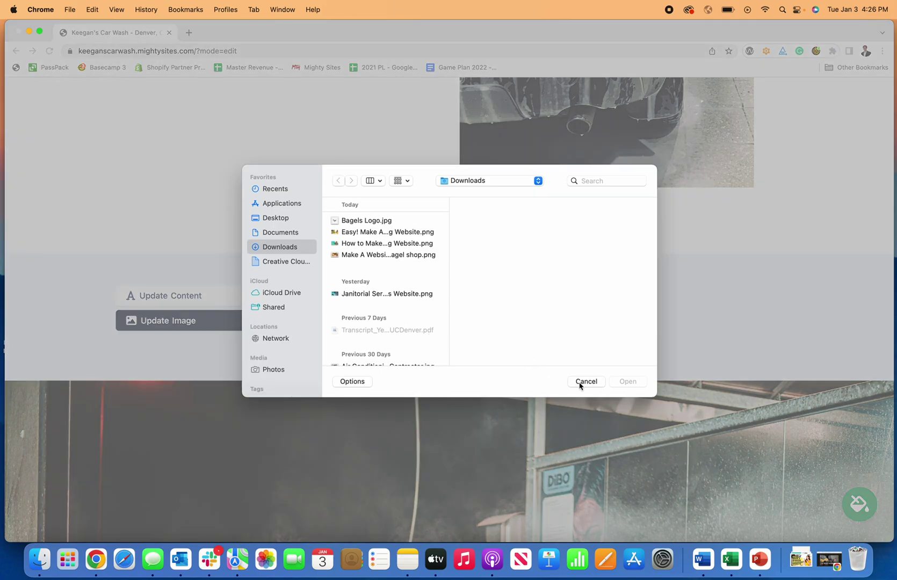
click(585, 382)
Search the stock photo library for car images, page through results, and clear the search.
click(394, 348)
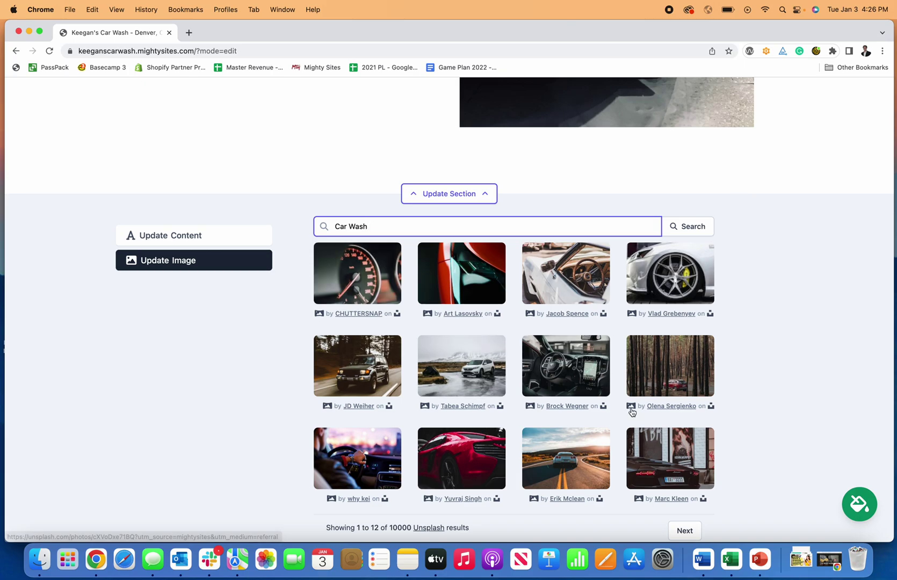
scroll(663, 482, down, 2)
scroll(663, 482, up, 1)
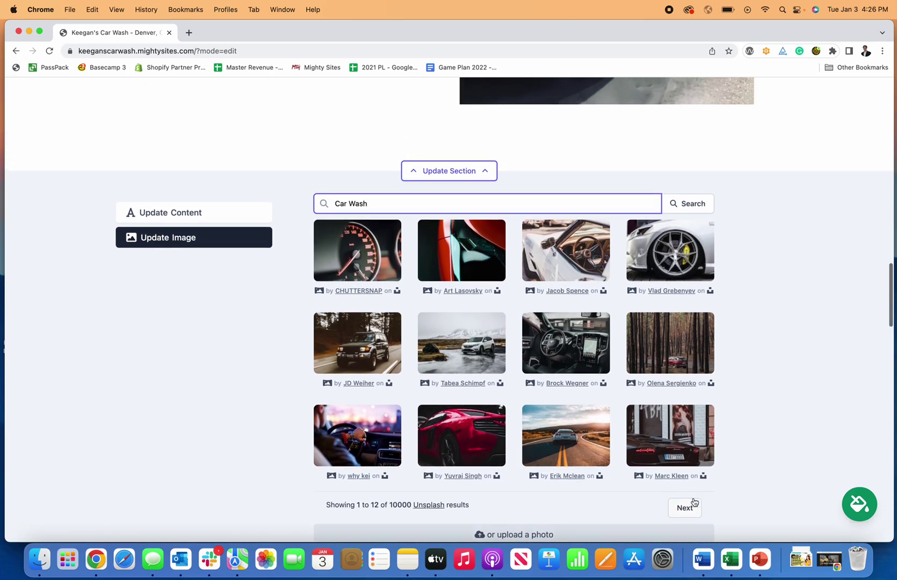
click(678, 509)
scroll(648, 502, down, 1)
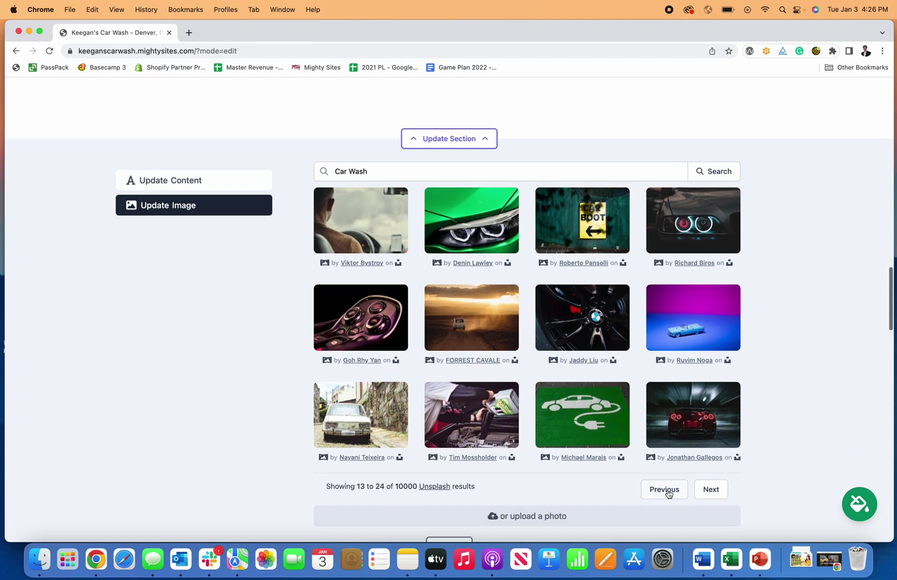
click(664, 489)
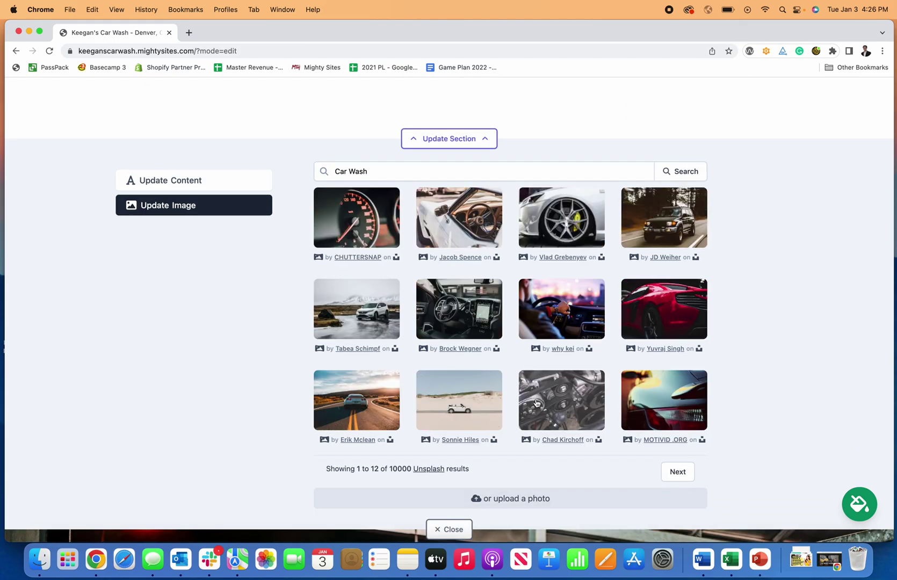
triple_click(367, 172)
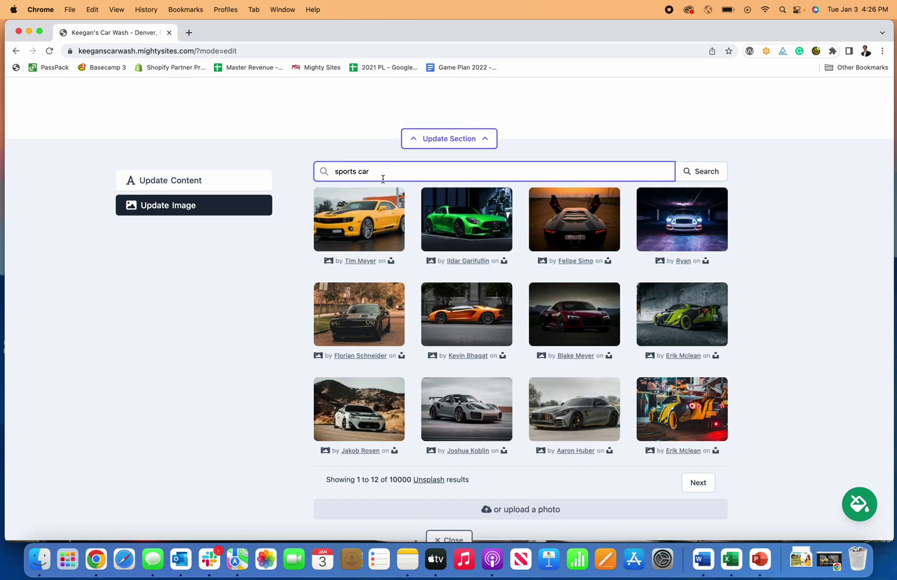
key(BackSpace)
click(777, 232)
Keep the original image, save the About Us content, and collapse its editor.
scroll(777, 232, up, 1)
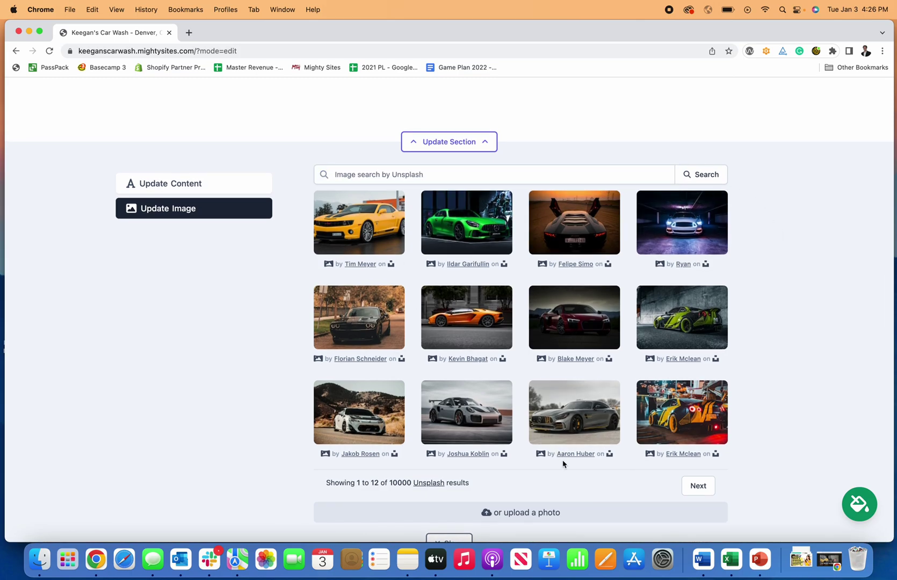
scroll(697, 520, down, 2)
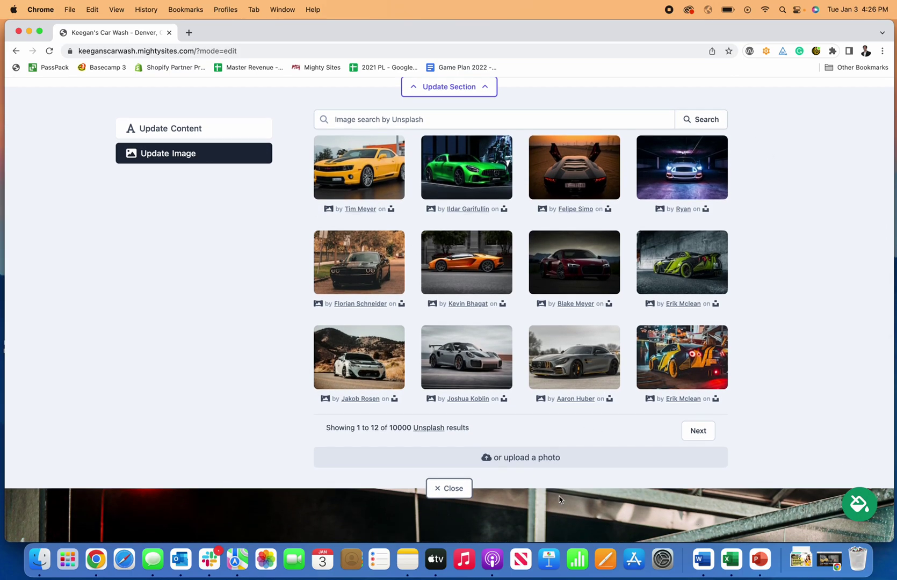
scroll(678, 467, up, 5)
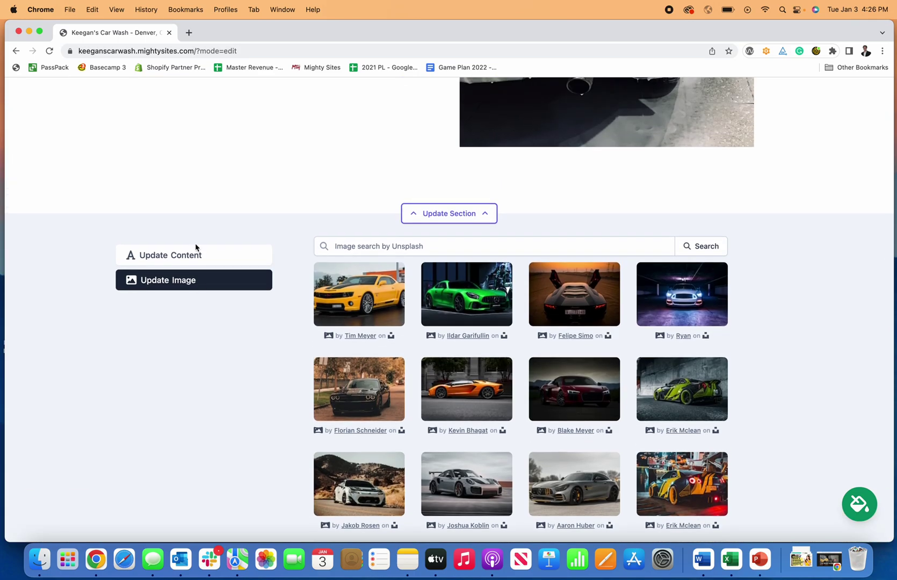
click(200, 260)
scroll(310, 299, down, 2)
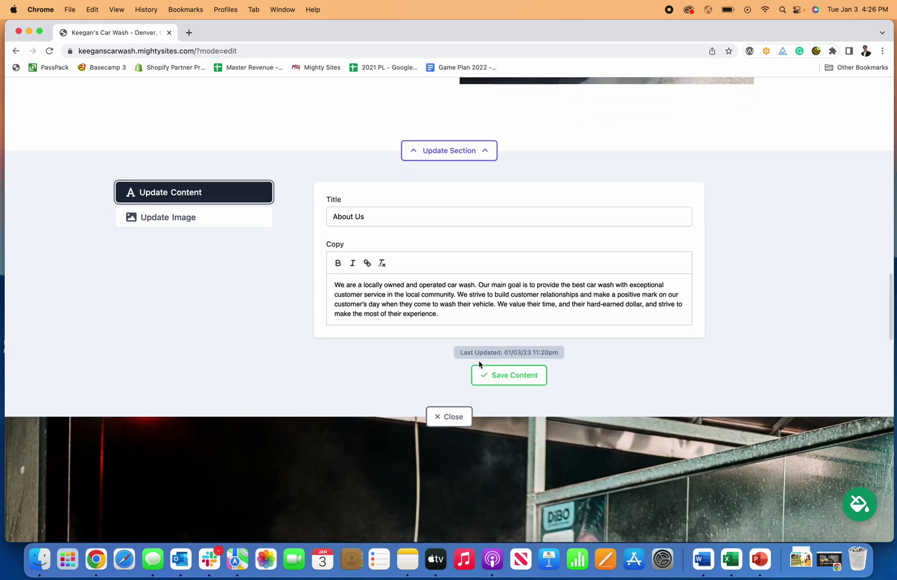
click(506, 375)
scroll(491, 355, up, 5)
click(449, 286)
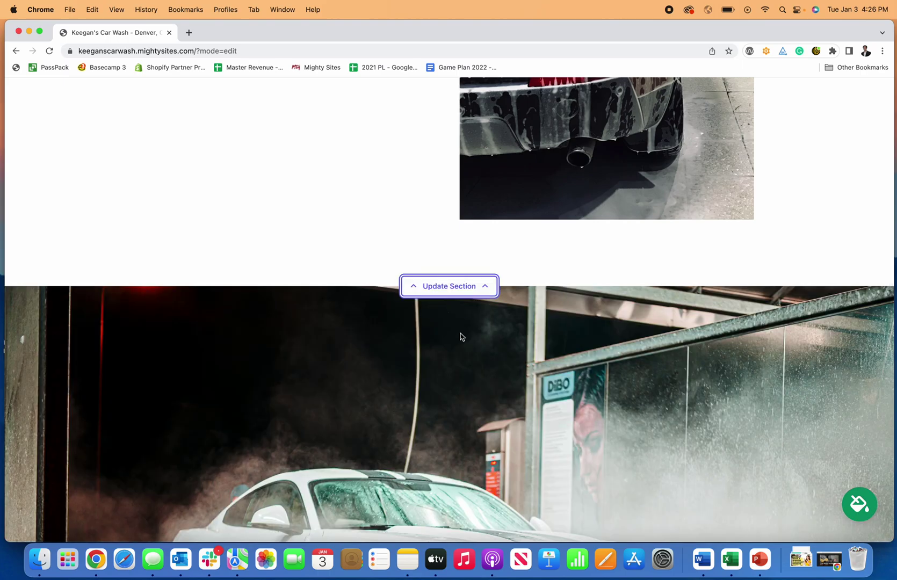
Replace '&amp;' with 'and' in the intro button text so it reads 'Location and Hours', then save.
scroll(461, 337, down, 5)
scroll(460, 337, down, 20)
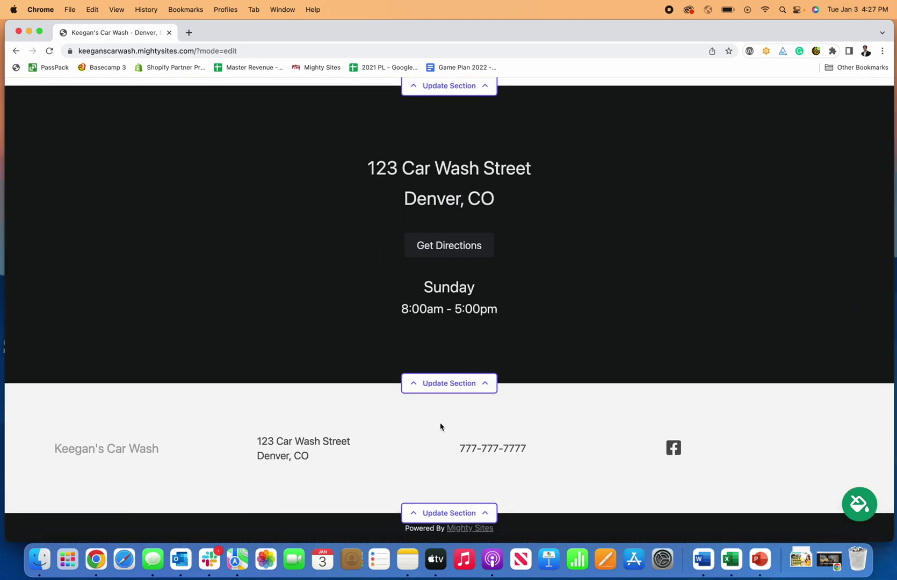
scroll(441, 427, up, 20)
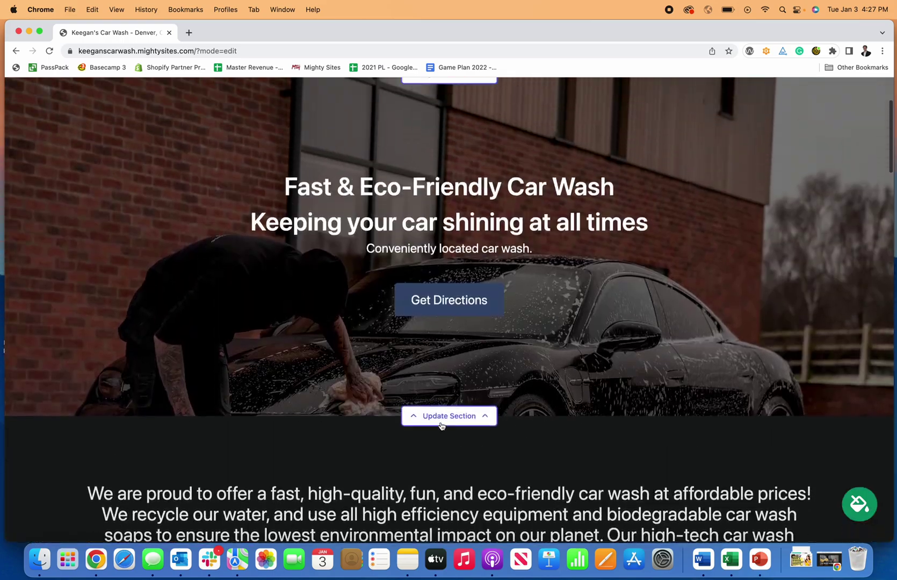
scroll(441, 427, up, 3)
scroll(398, 395, down, 1)
scroll(417, 402, up, 1)
scroll(417, 402, down, 10)
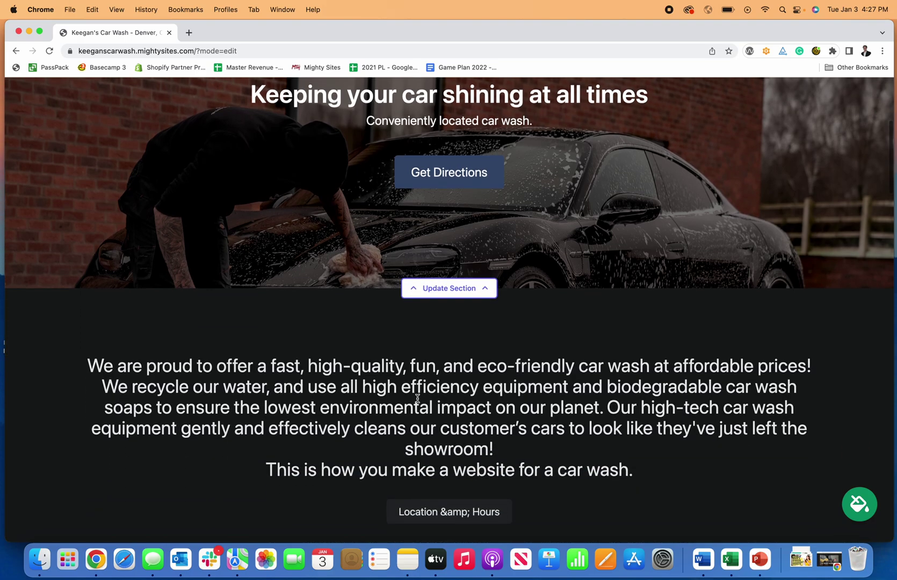
scroll(416, 398, down, 10)
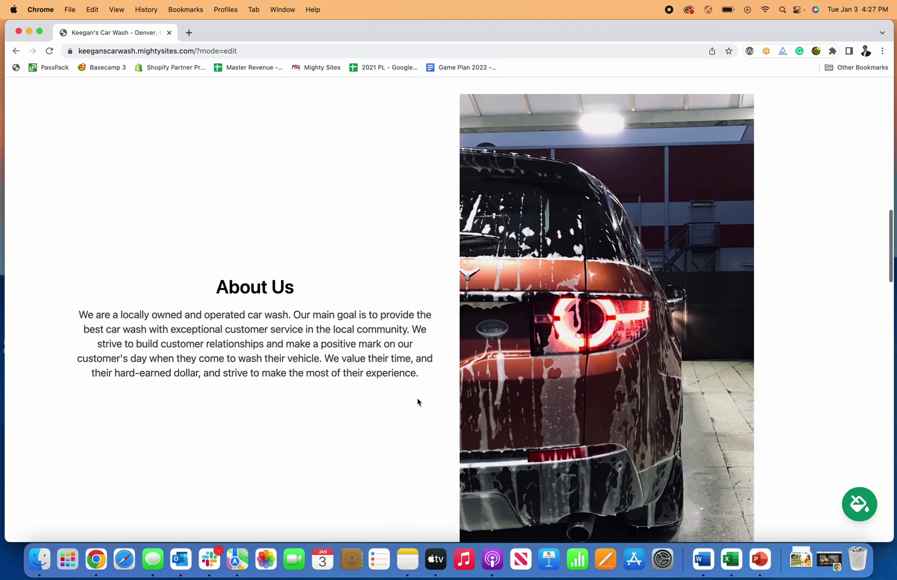
scroll(417, 402, up, 5)
scroll(417, 402, up, 1)
click(444, 284)
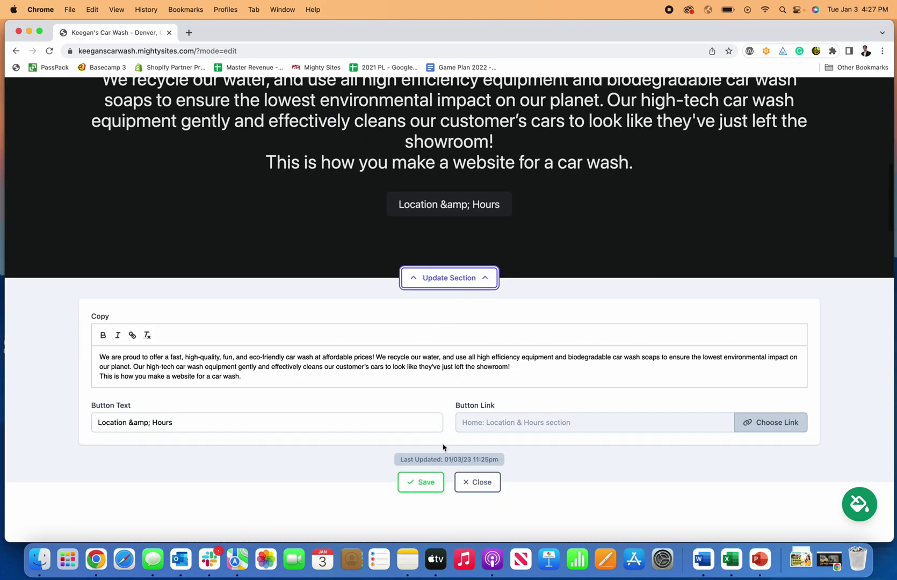
click(148, 377)
key(BackSpace)
key(BackSpace)
key(BackSpace)
text(and)
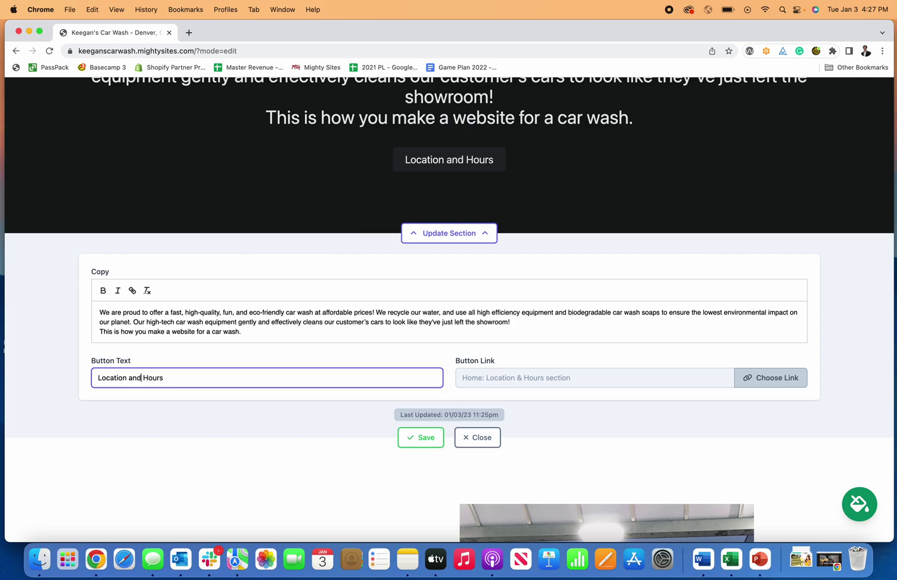
click(421, 437)
click(477, 438)
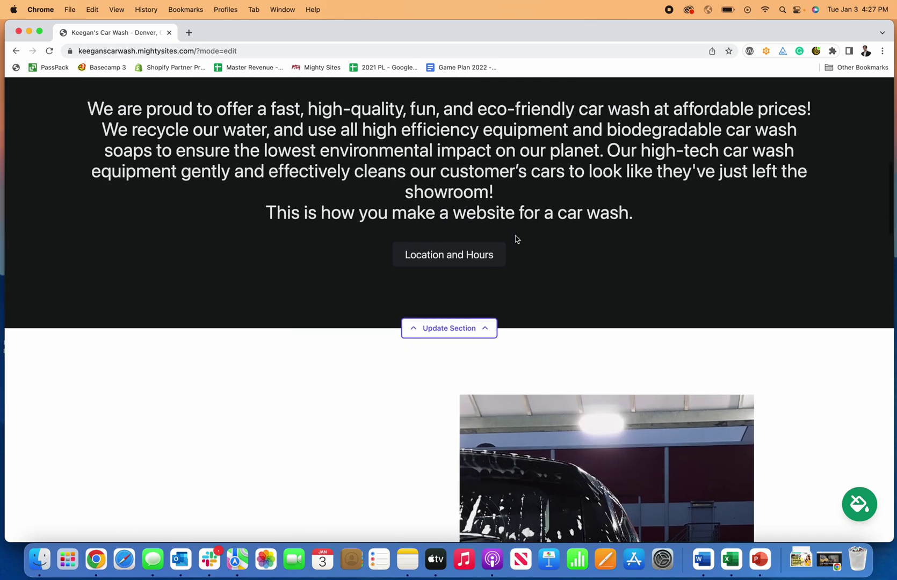
Scroll the live site down to the Sunday 8:00am–5:00pm hours and footer, then back to the top.
scroll(450, 261, up, 10)
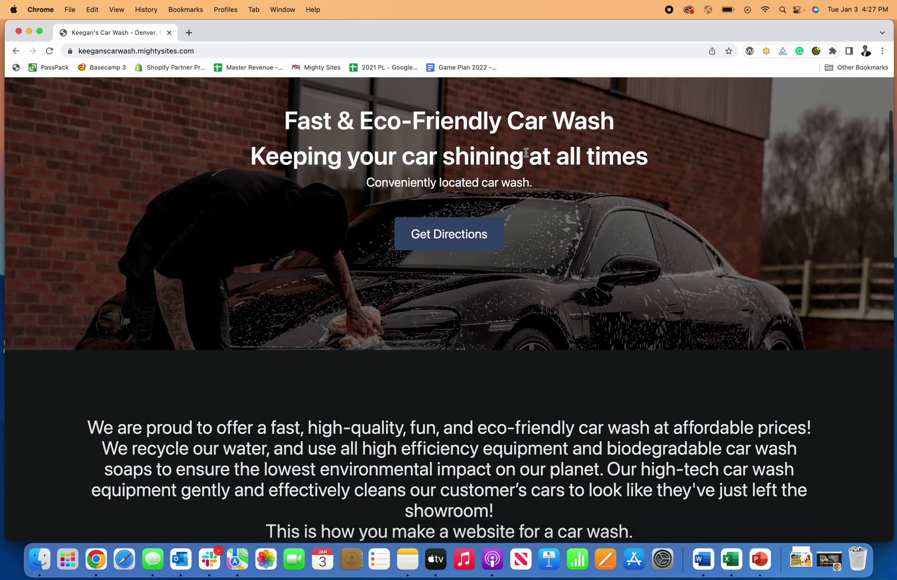
scroll(526, 155, down, 15)
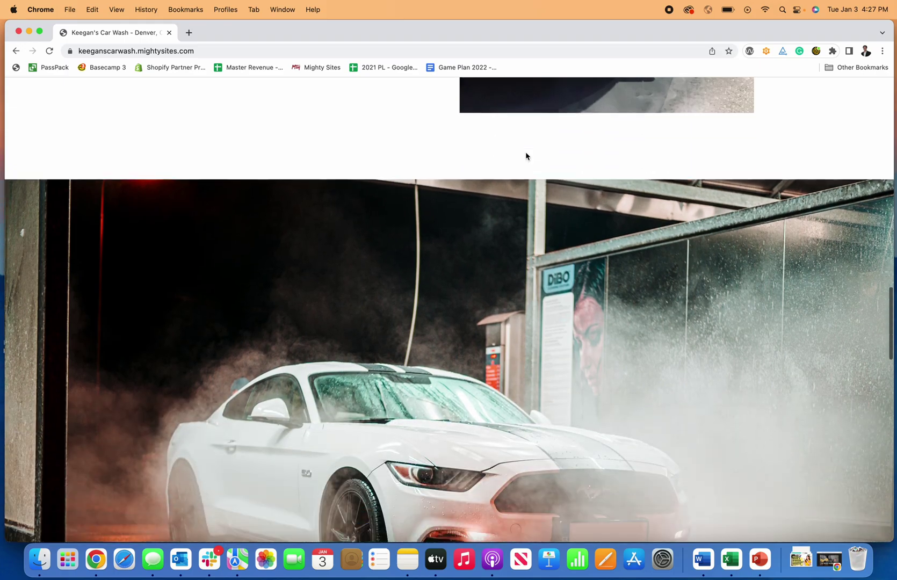
scroll(526, 156, down, 15)
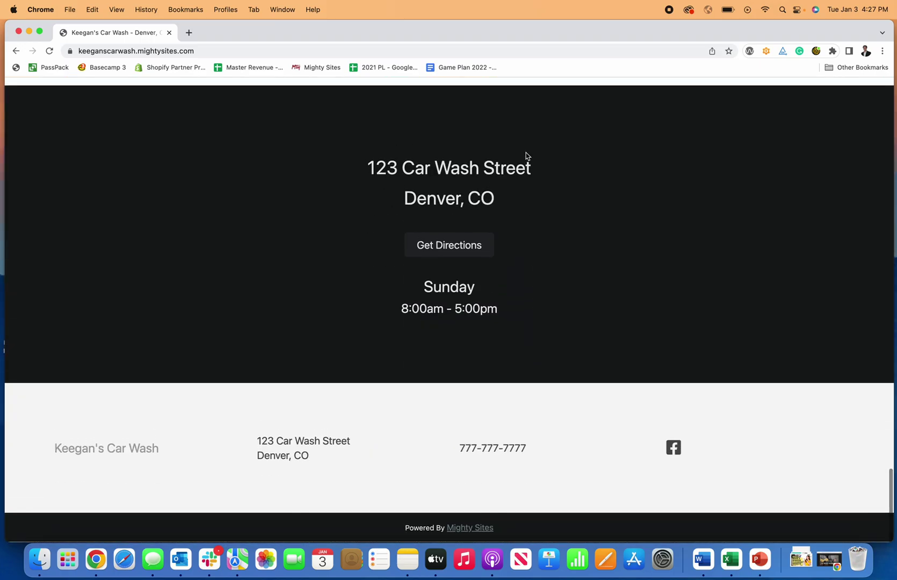
scroll(526, 156, up, 20)
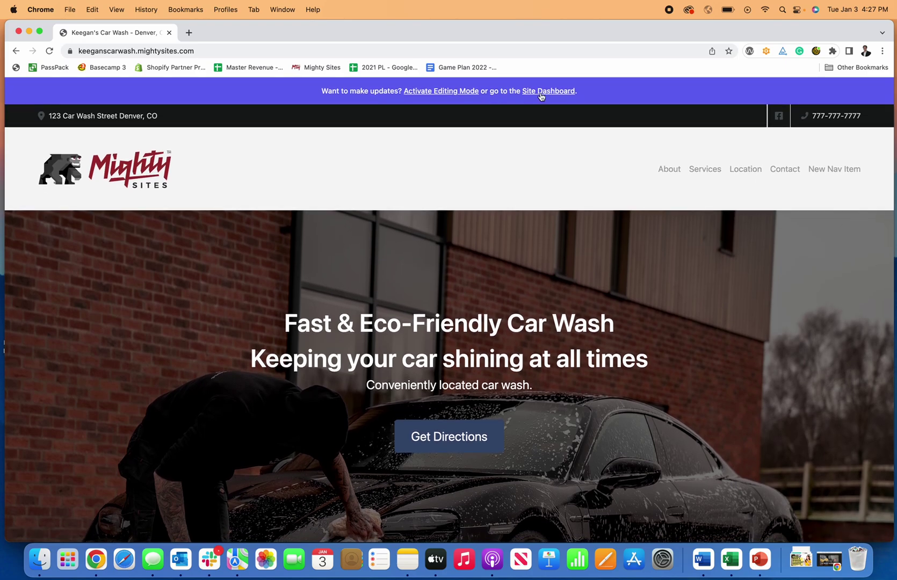
From the Site Dashboard, view the Connect a domain page, then go back to the website dashboard.
click(543, 90)
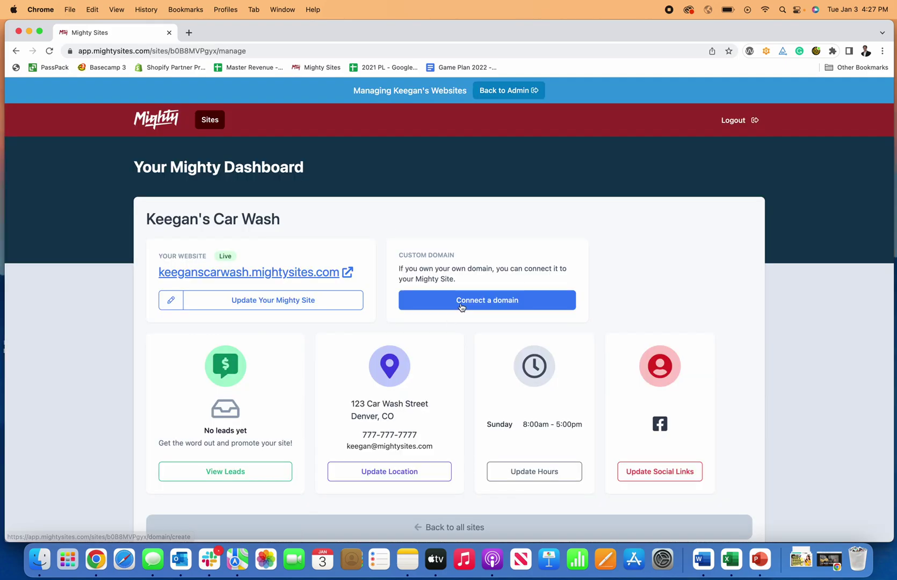
click(462, 308)
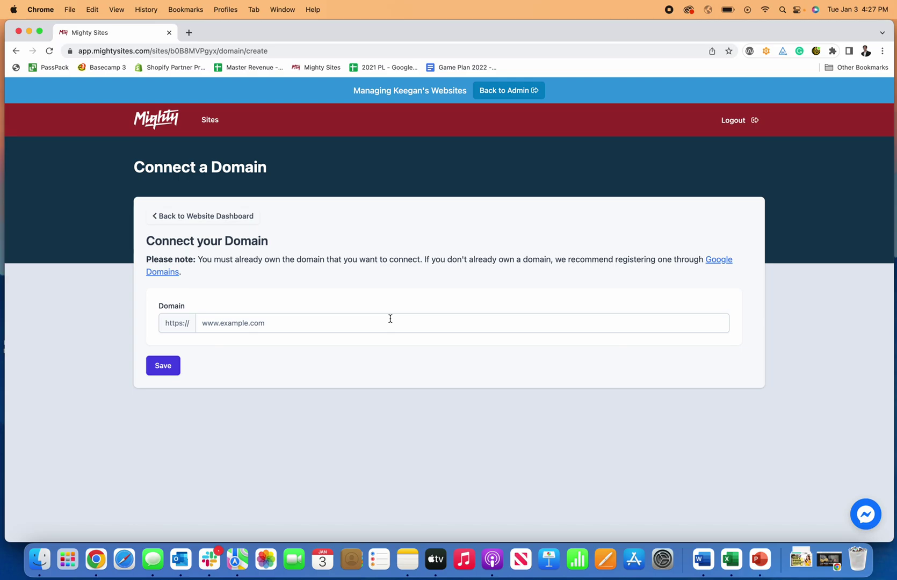
click(190, 219)
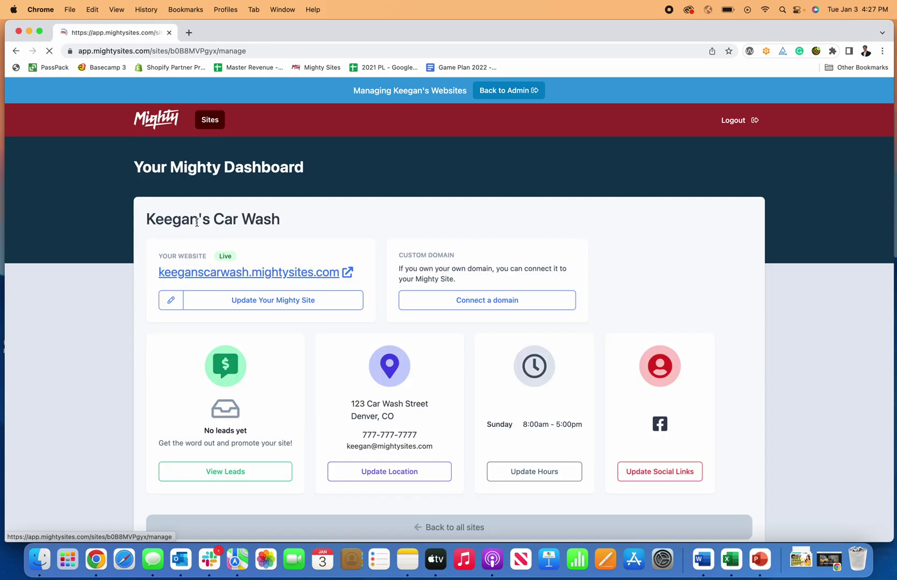